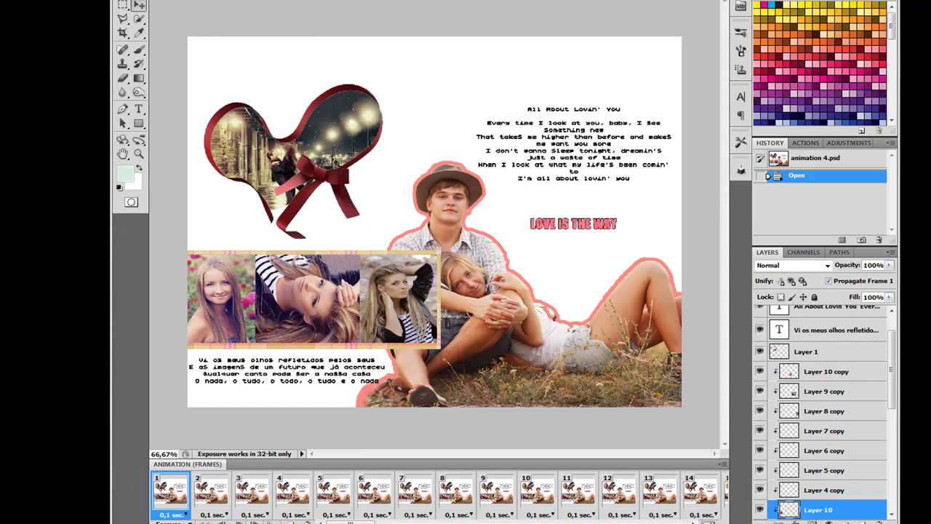
Step: Play the ribbon-heart collage animation preview in the Animation (Frames) panel
left_click(237, 522)
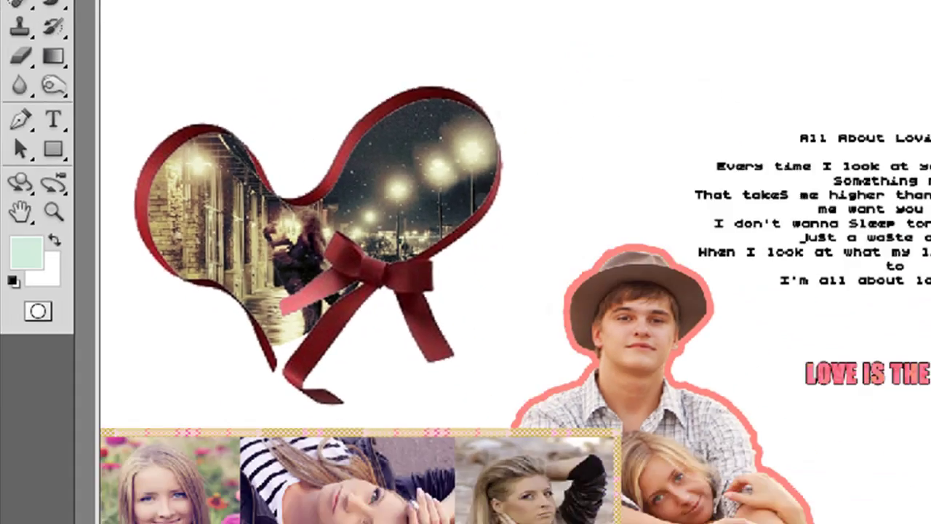
Step: Close animation 4.psd, float a new blank 1280×800 document, and show the Open dialog
left_click(596, 86)
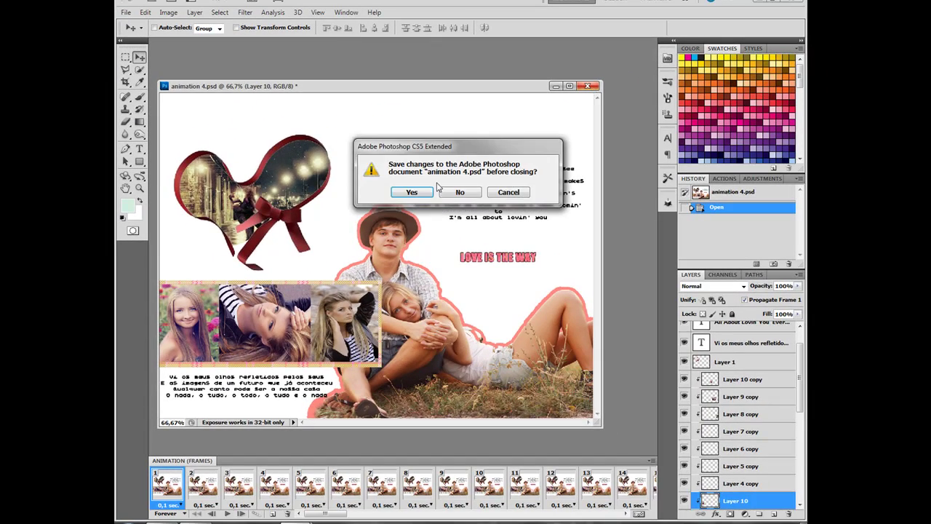
left_click(442, 193)
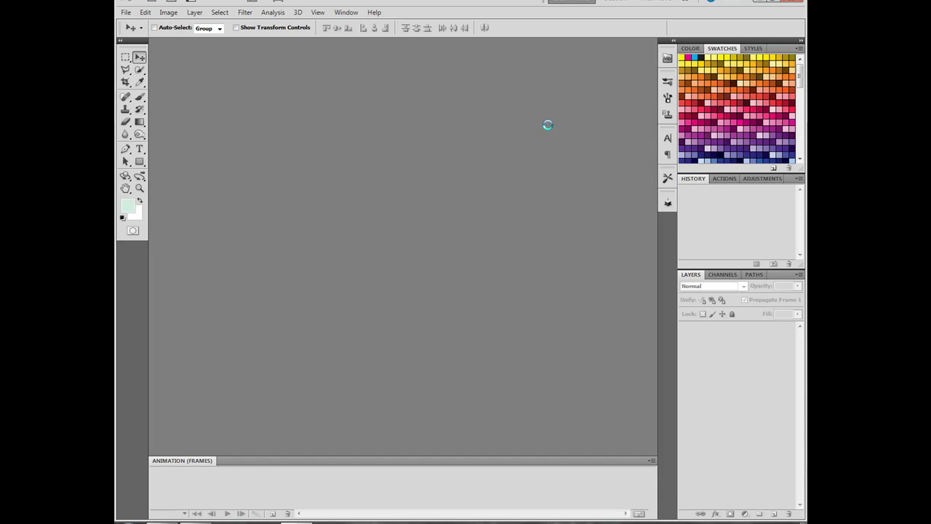
key("ctrl+n")
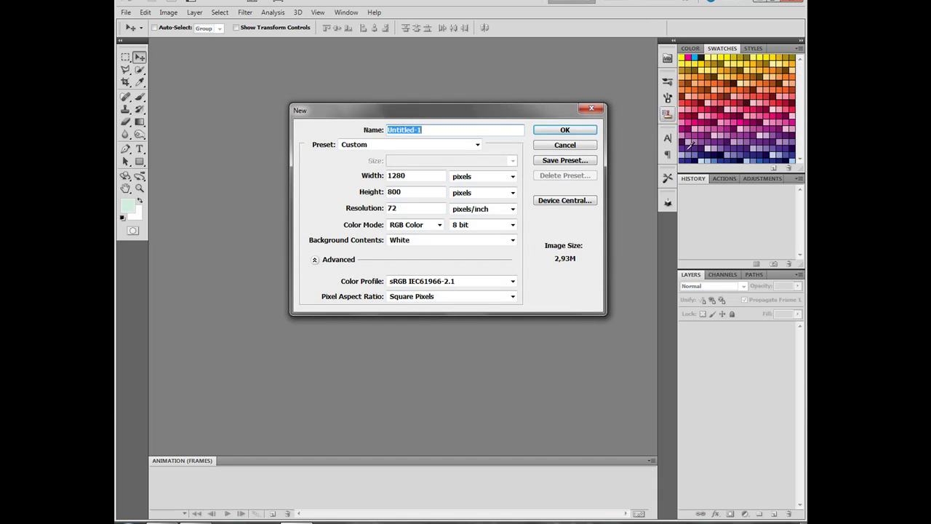
left_click(565, 131)
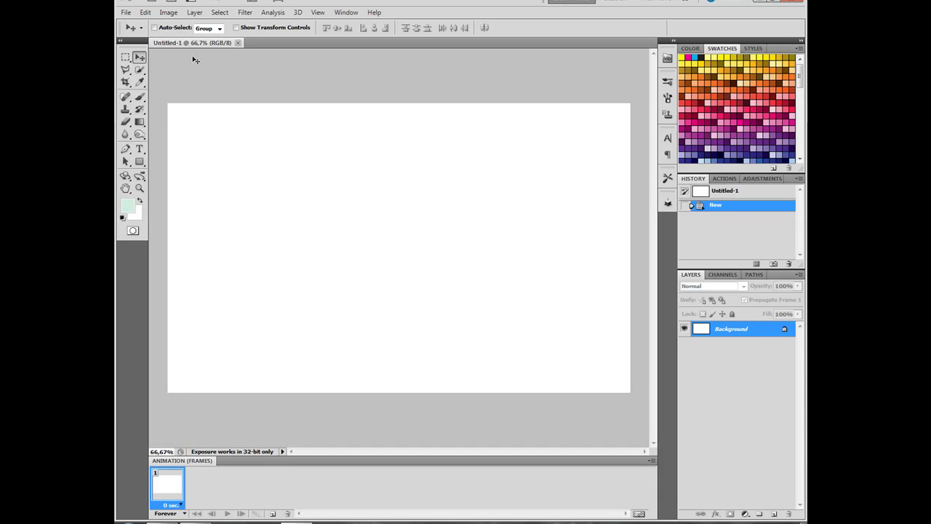
left_click_drag(189, 43, 197, 64)
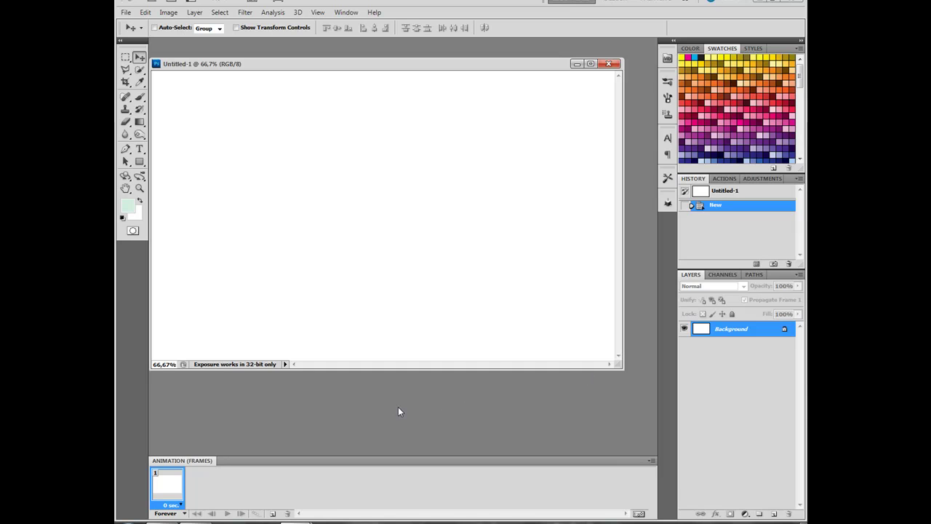
key("ctrl+o")
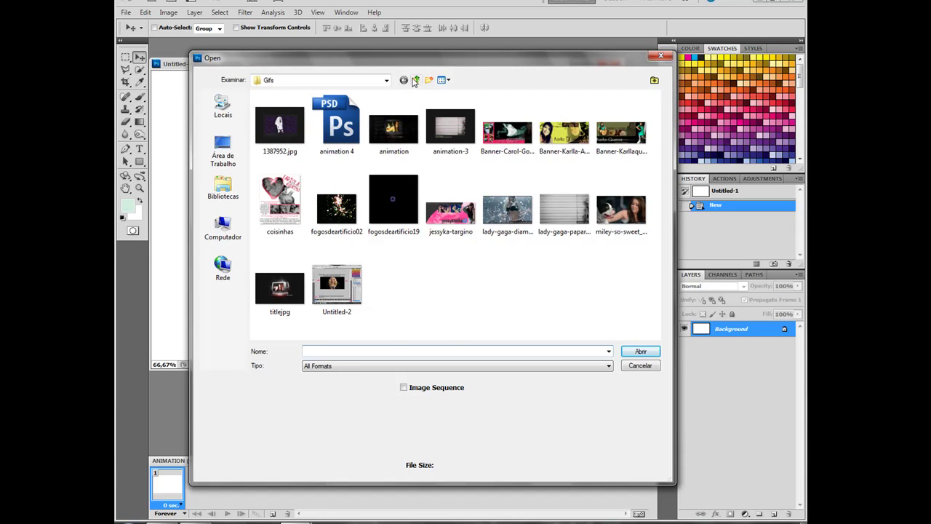
Step: Go into the Estoque De Imagens folder and select the night-street photo
left_click(414, 80)
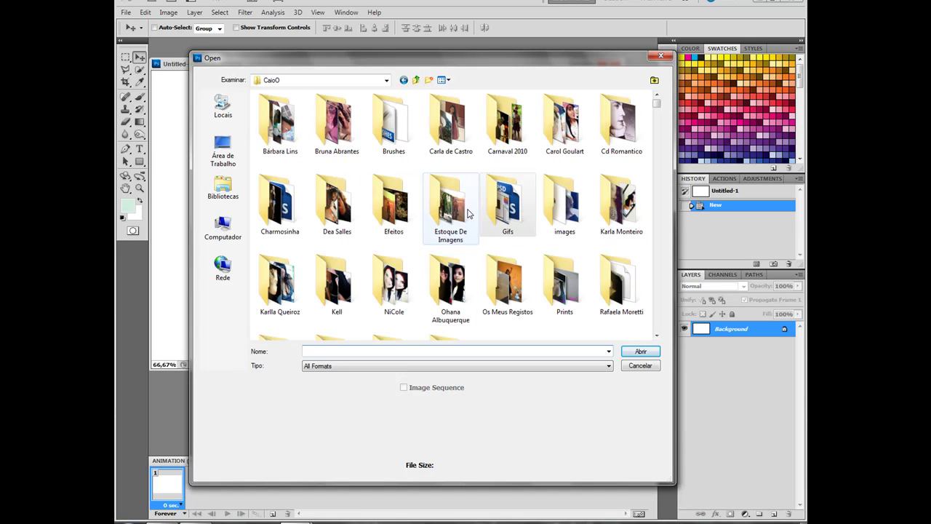
double_click(468, 213)
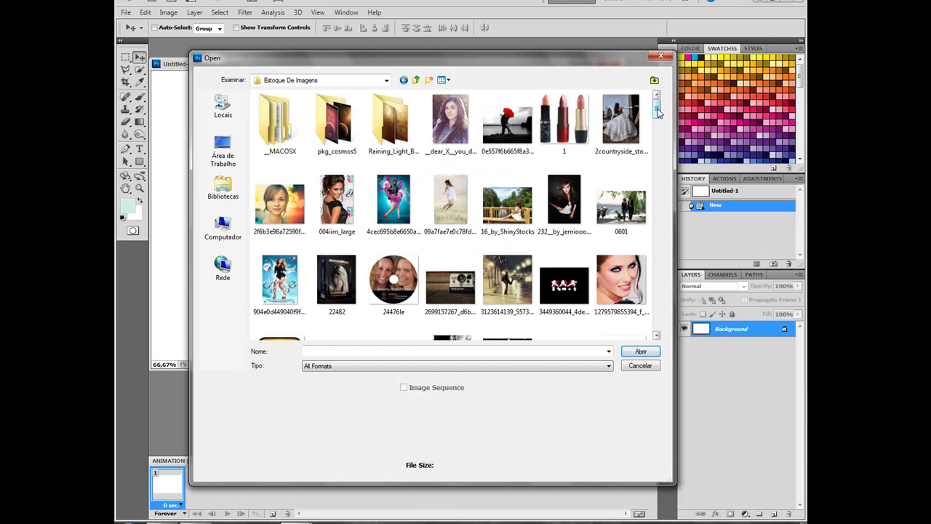
scroll(517, 145, "down", 3)
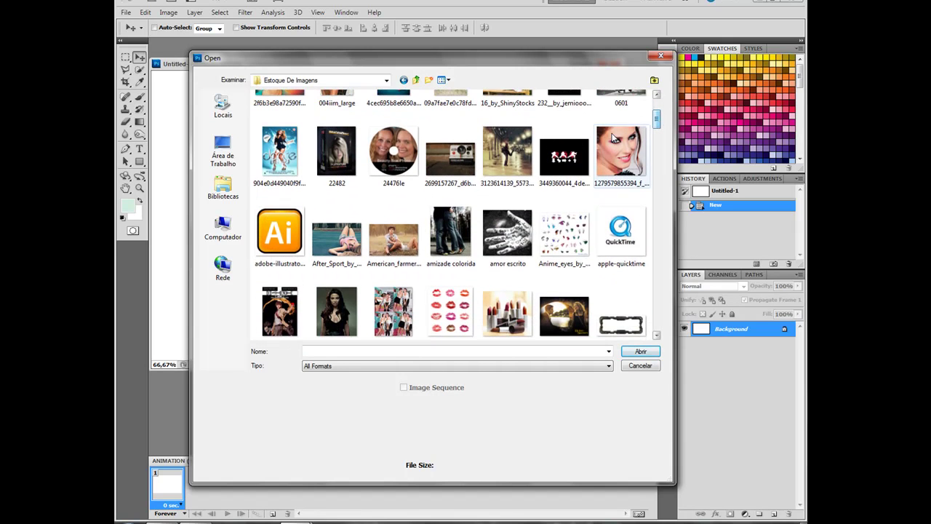
left_click(518, 146)
left_click_drag(656, 120, 657, 137)
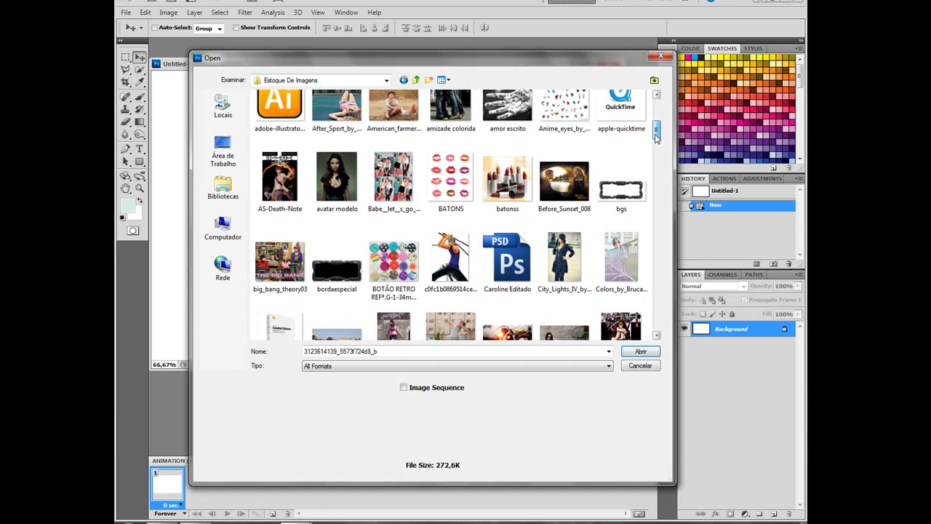
left_click_drag(655, 134, 655, 151)
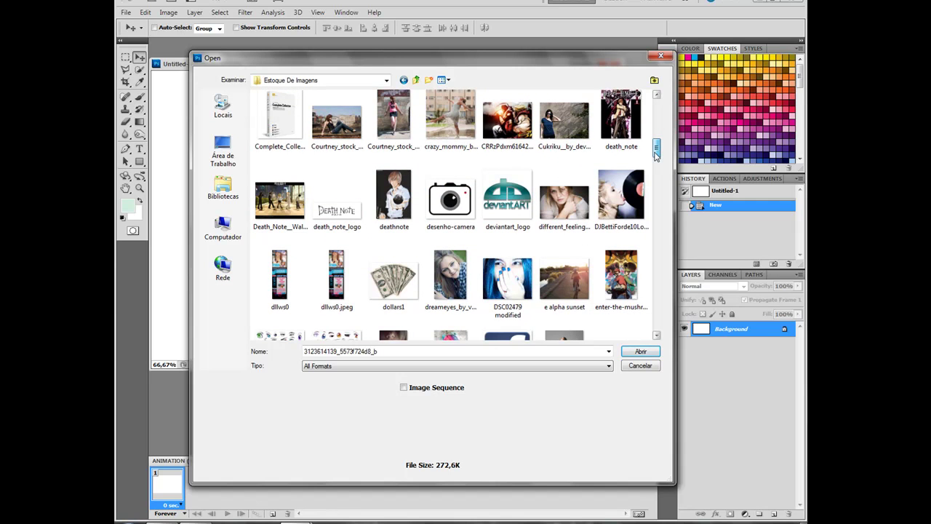
mouse_move(655, 154)
left_mouse_down()
mouse_move(657, 166)
mouse_move(658, 128)
mouse_move(658, 190)
left_mouse_up()
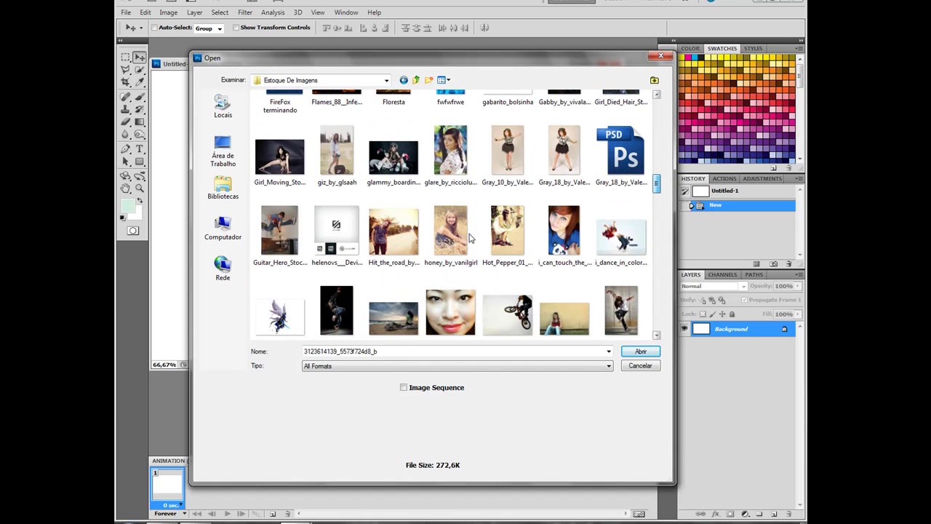
Step: Add the honey, konfetaha, me_1, me_2, me_5 and me_6 vanilgirl portraits to the selection
left_click(465, 232, "ctrl")
left_click_drag(657, 187, 657, 208)
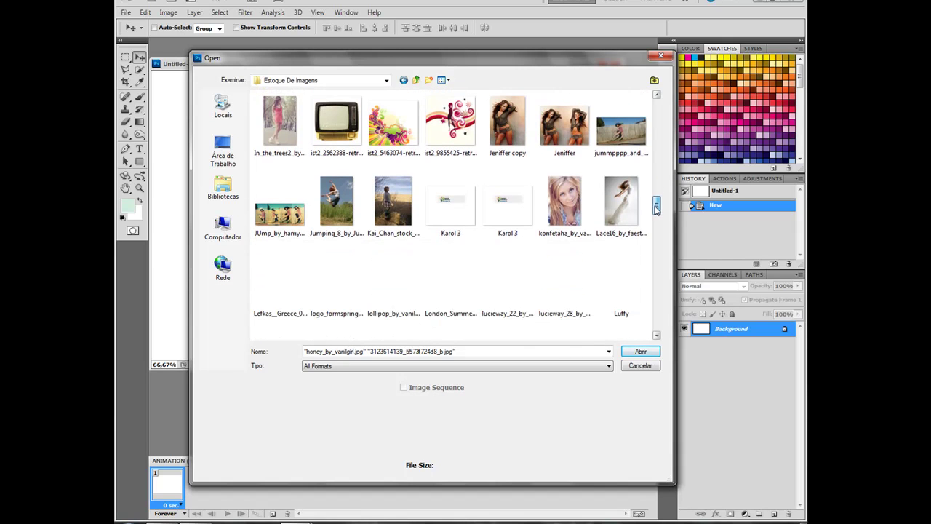
left_click(582, 212, "ctrl")
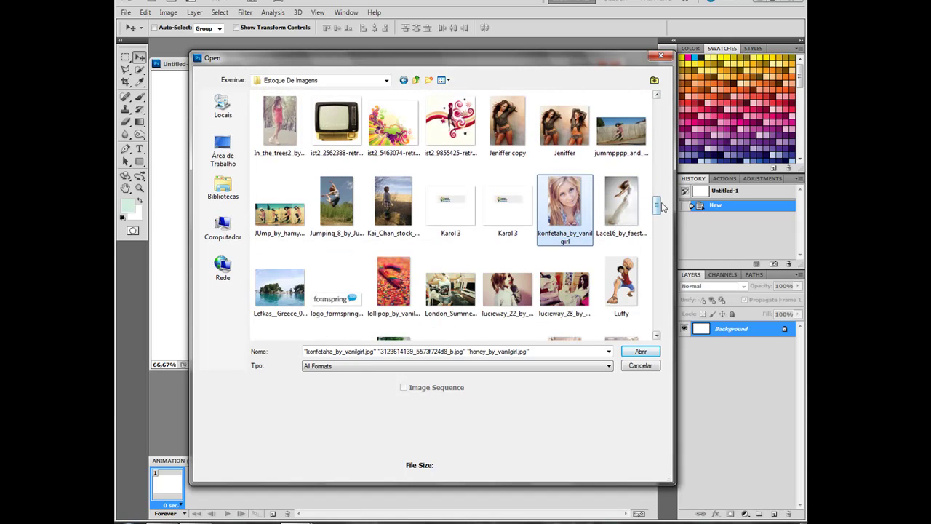
left_click_drag(662, 207, 658, 222)
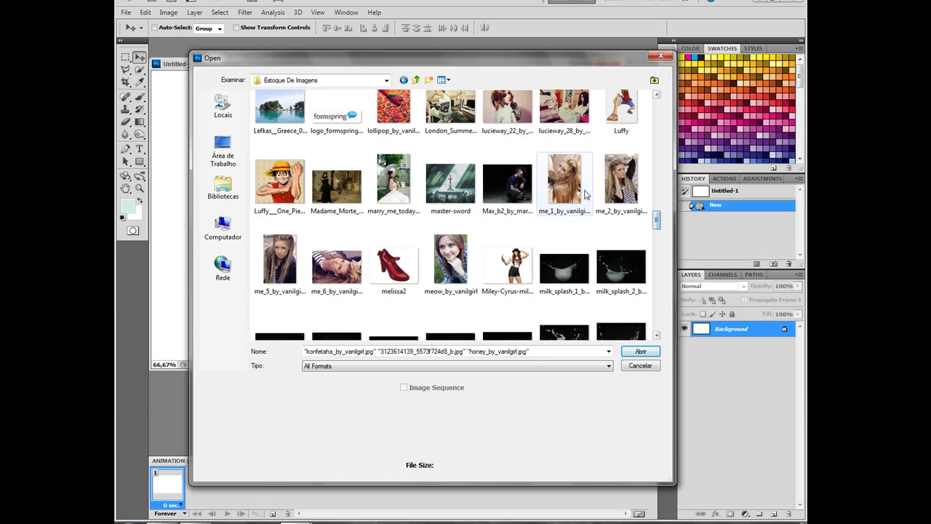
left_click(564, 181, "ctrl")
left_click(621, 182, "ctrl")
left_click(280, 262, "ctrl")
left_click(336, 268, "ctrl")
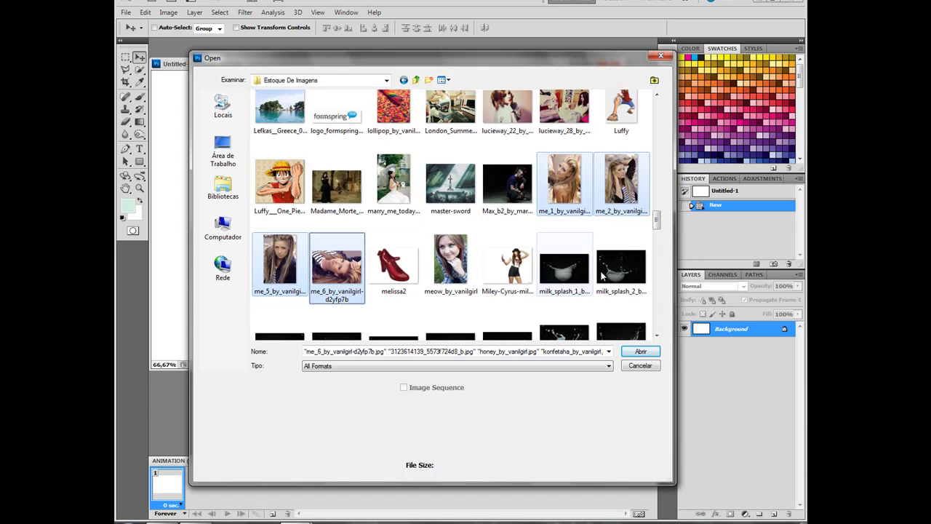
left_click_drag(658, 224, 659, 278)
Step: Add O-Laco-e-o-Abraco and American_farmers, then open all selected images
left_click(454, 183, "ctrl")
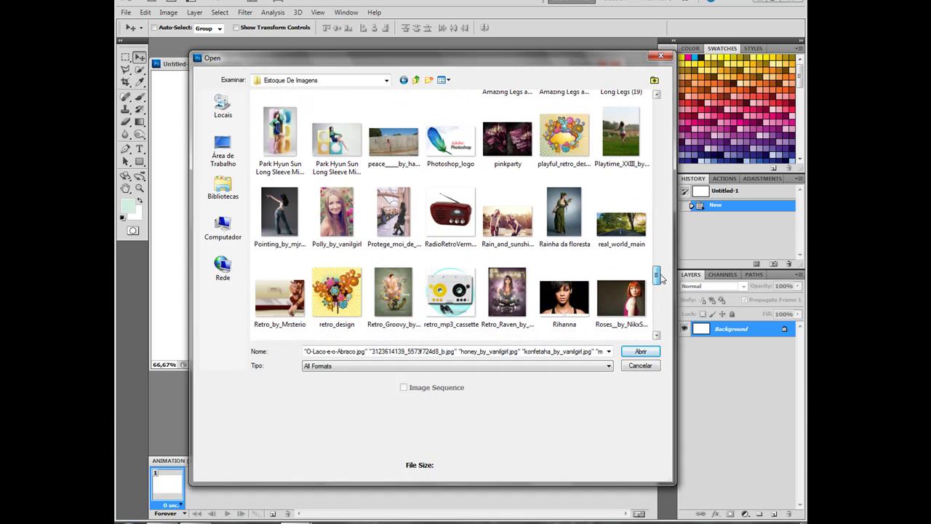
left_click_drag(658, 278, 659, 325)
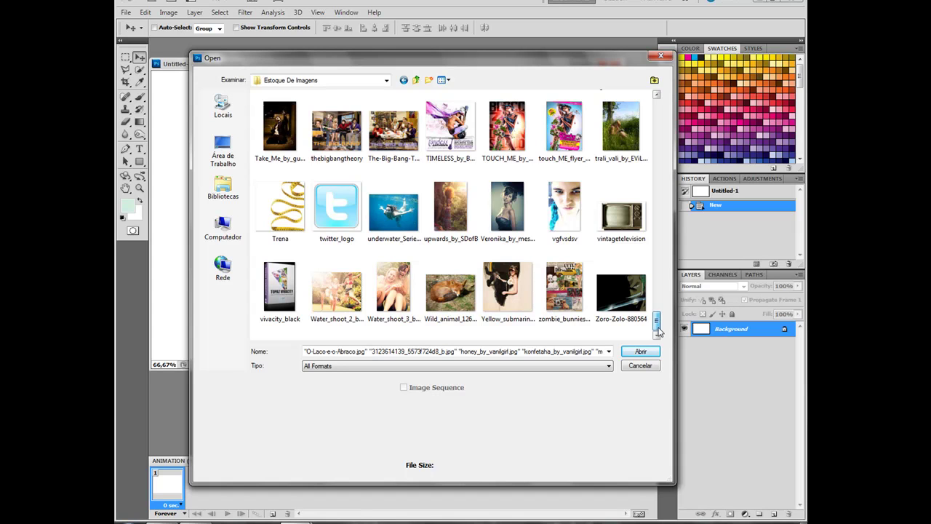
left_click_drag(659, 327, 660, 166)
mouse_move(658, 159)
left_mouse_down()
mouse_move(658, 133)
mouse_move(658, 146)
left_mouse_up()
scroll(382, 163, "up", 3)
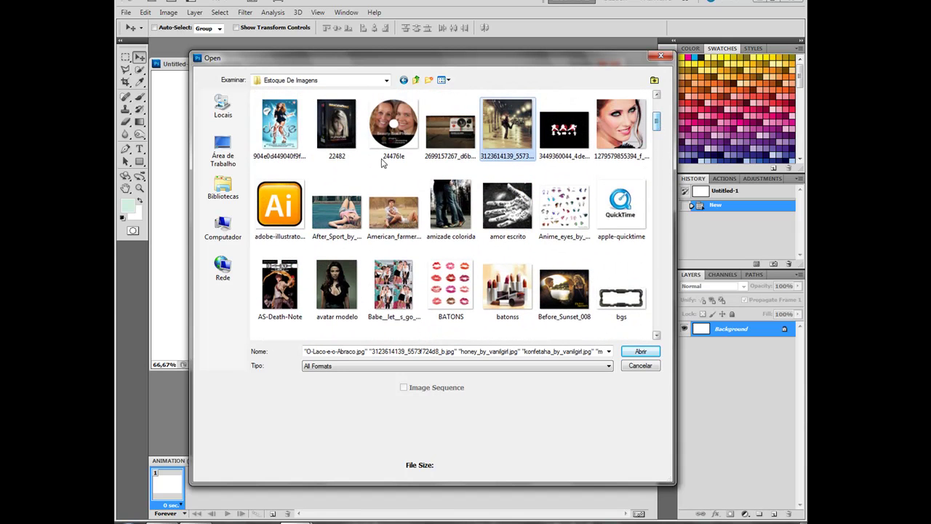
left_click(386, 211, "ctrl")
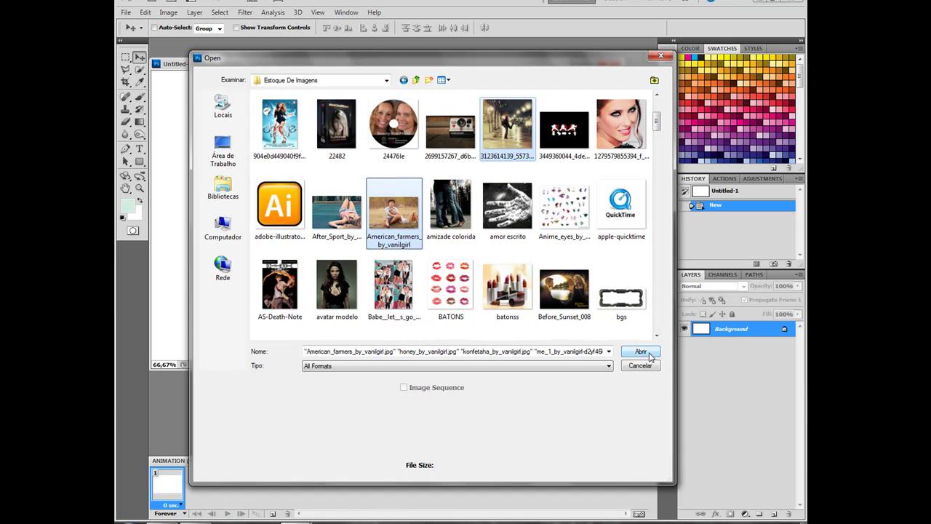
left_click(641, 352)
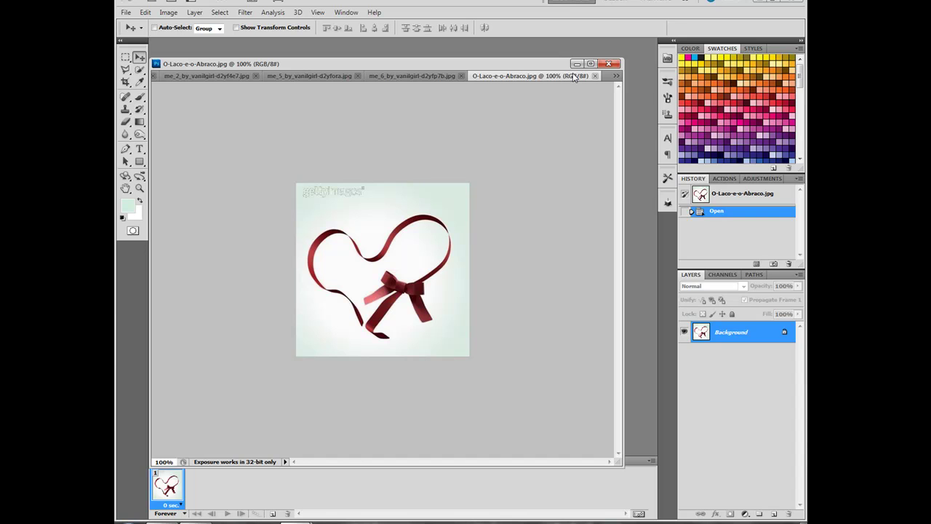
Step: Float the ribbon, me_5 and night-street windows, minimizing the street and farmers photos
mouse_move(574, 77)
left_mouse_down()
mouse_move(517, 88)
mouse_move(415, 78)
left_mouse_up()
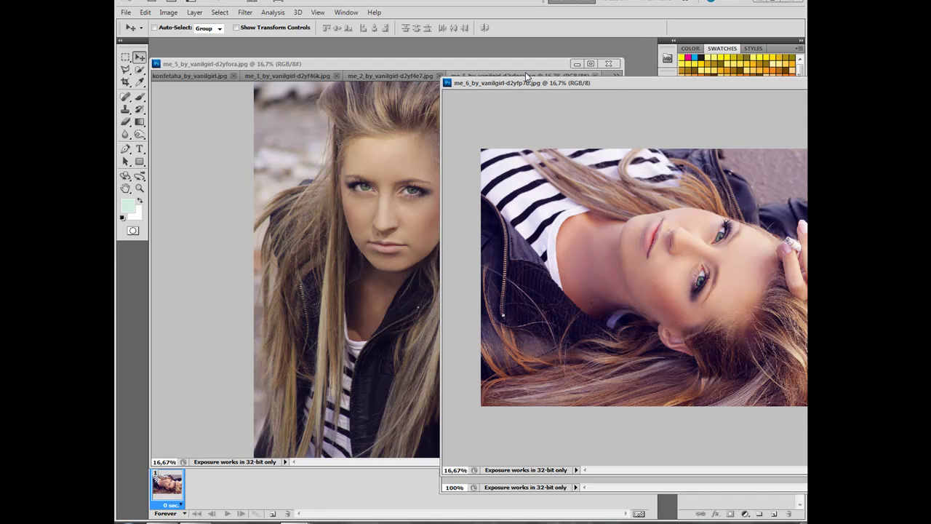
mouse_move(525, 74)
left_mouse_down()
mouse_move(515, 99)
mouse_move(513, 87)
mouse_move(493, 103)
mouse_move(476, 85)
left_mouse_up()
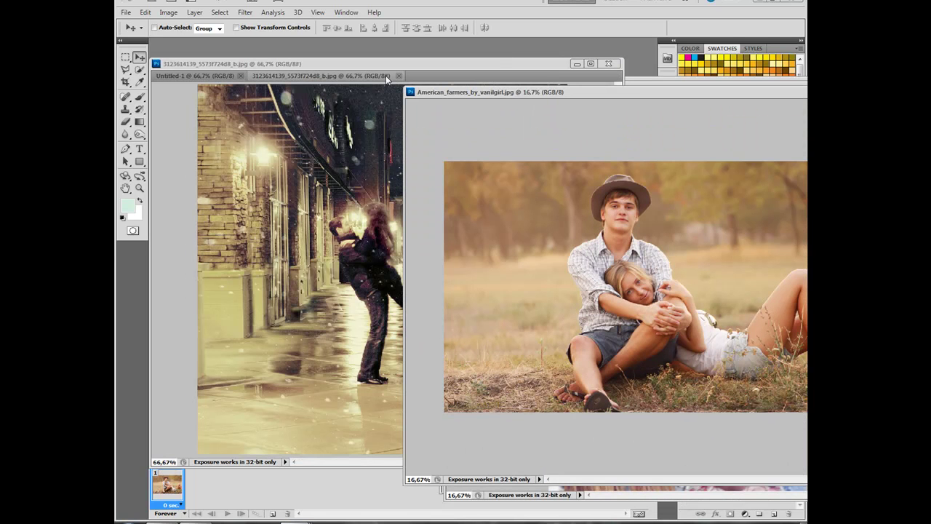
left_click_drag(370, 75, 601, 113)
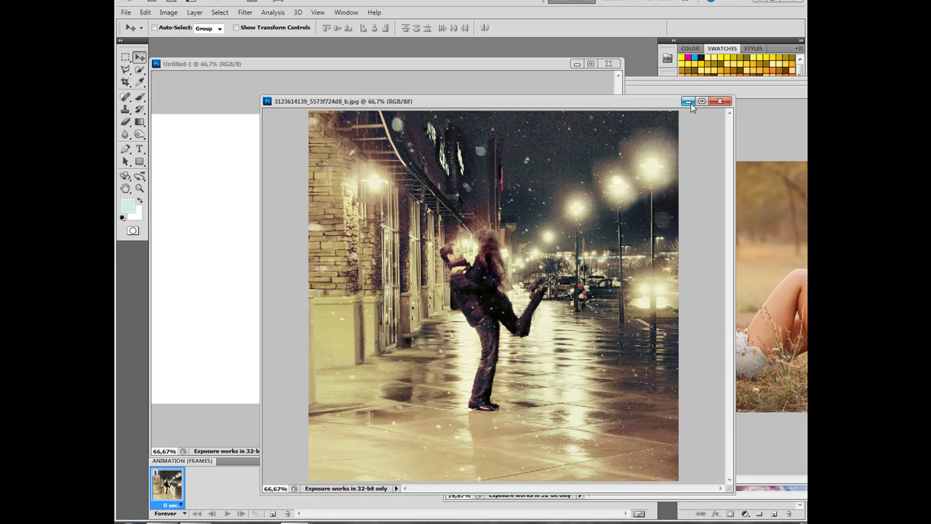
left_click(688, 101)
left_click(517, 98)
left_click(642, 95)
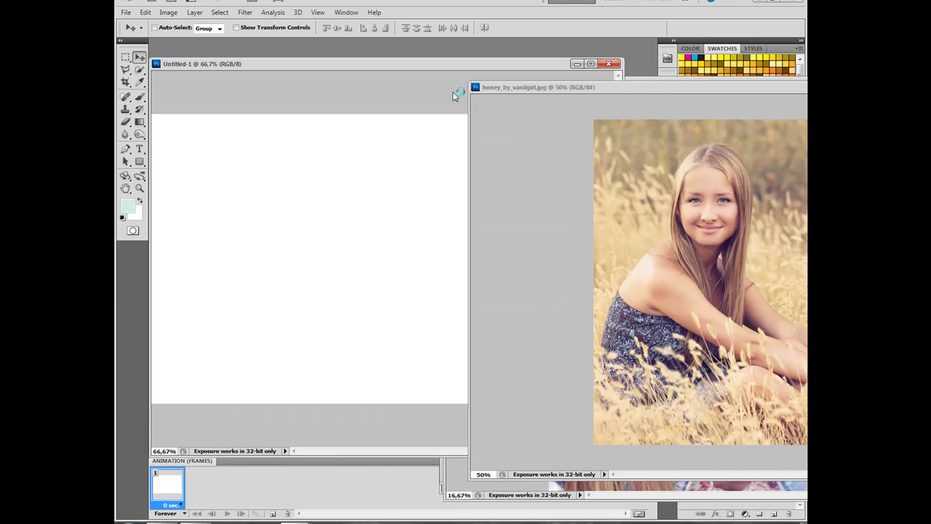
left_click_drag(566, 90, 684, 97)
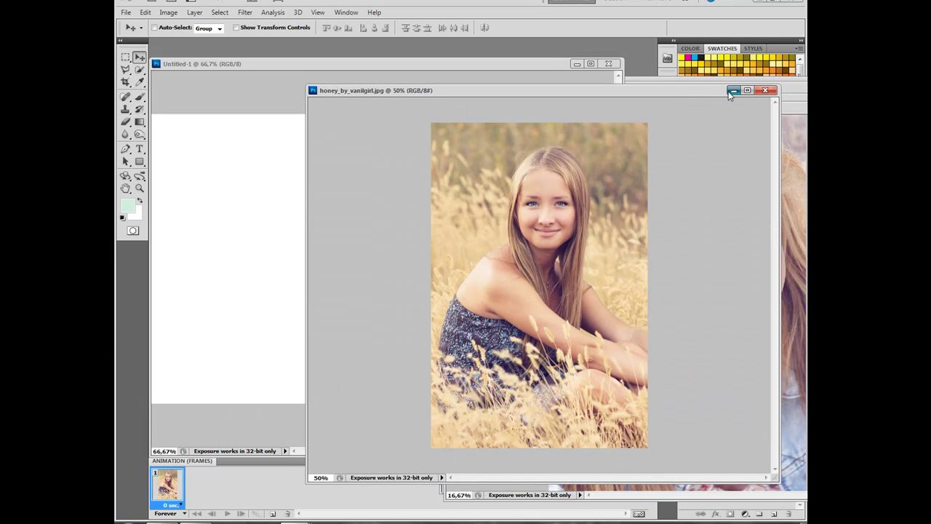
Step: Minimize the honey, konfetaha, me_1, me_2, me_5 and me_6 portraits; move the ribbon window upper left
left_click(733, 90)
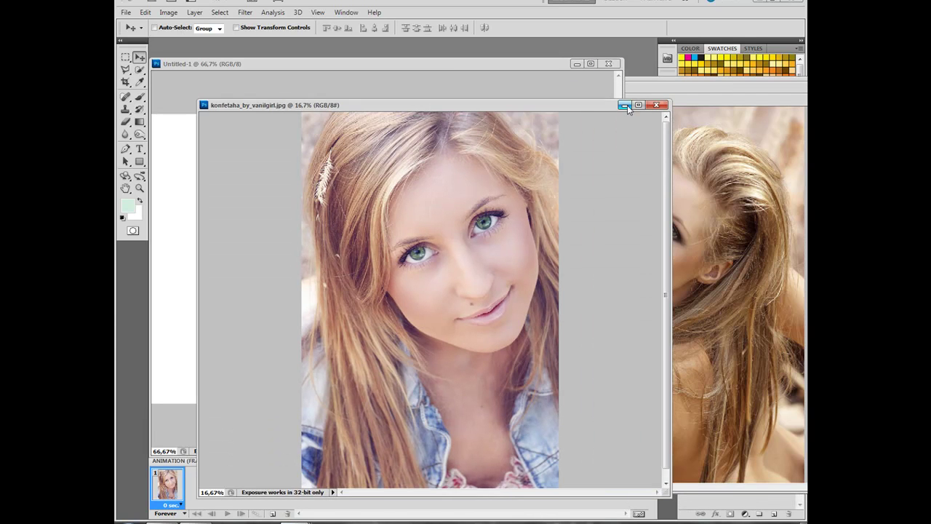
left_click(625, 105)
left_click(721, 107)
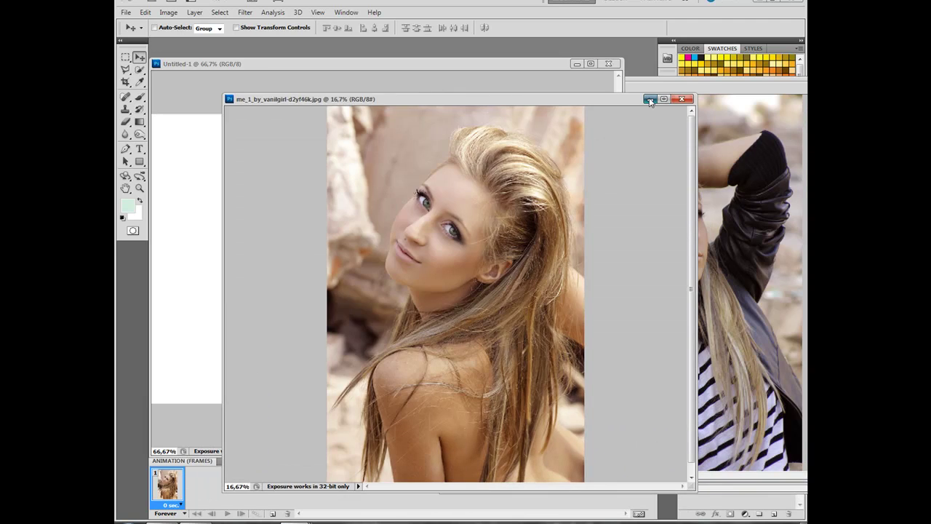
left_click(649, 98)
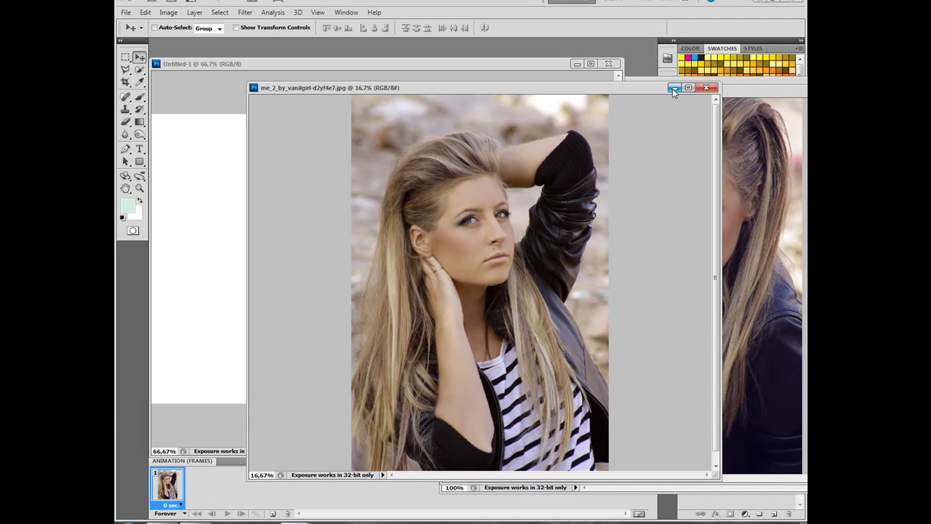
left_click(674, 88)
left_click_drag(461, 91, 349, 90)
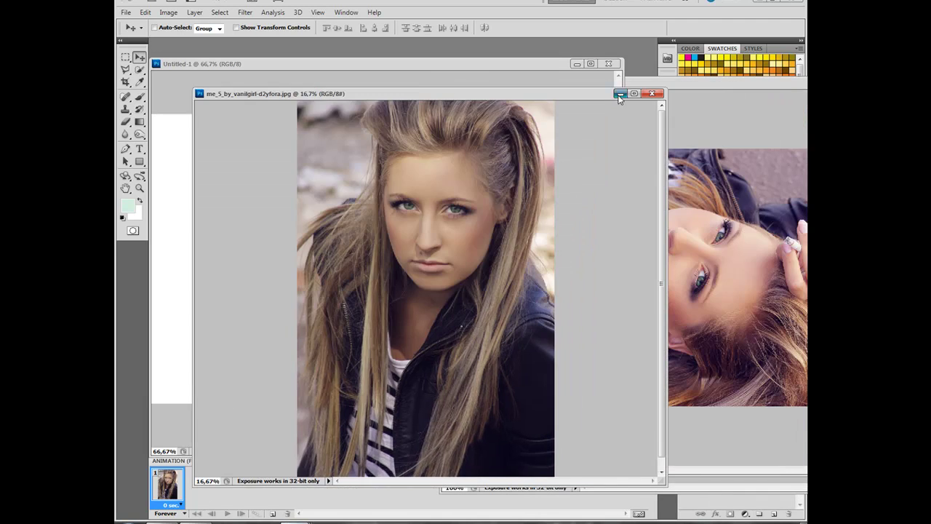
left_click(618, 98)
left_click_drag(663, 87, 383, 85)
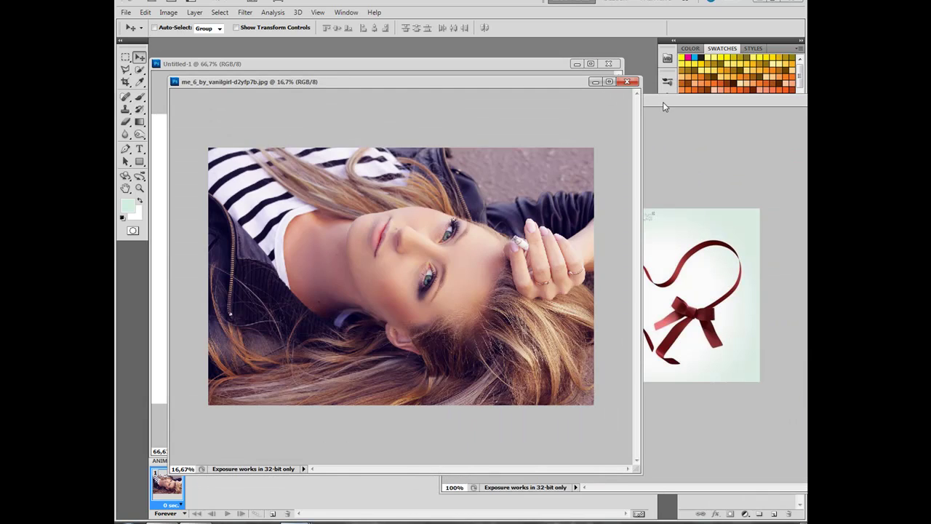
left_click(595, 82)
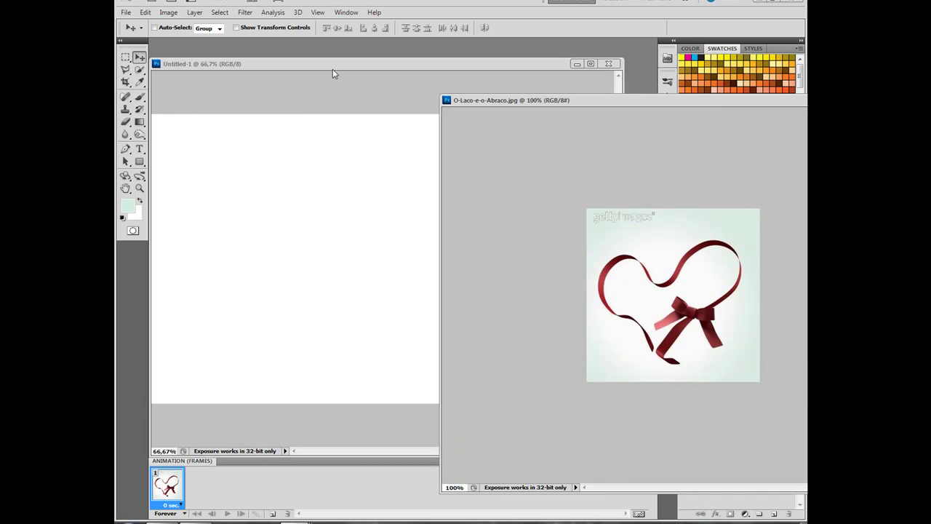
left_click_drag(669, 100, 416, 65)
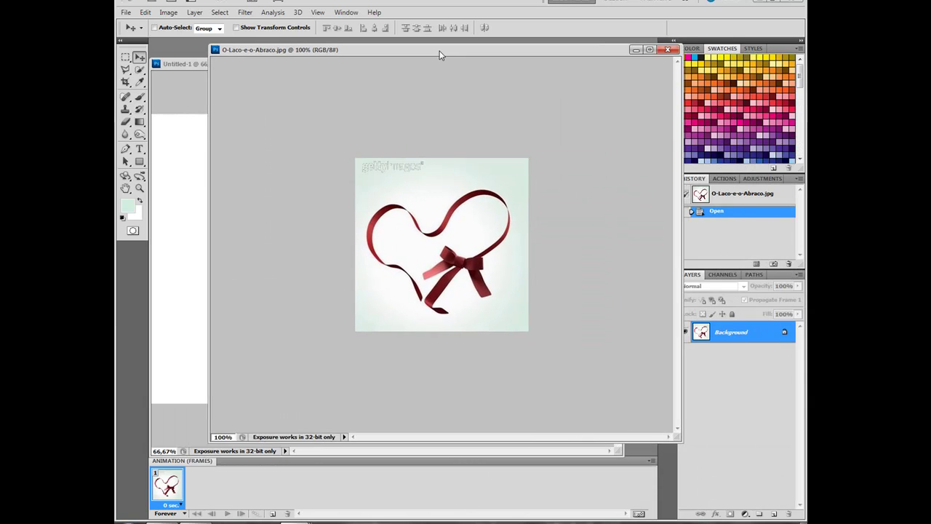
Step: Convert the ribbon image's Background into an editable Layer 0
double_click(775, 337)
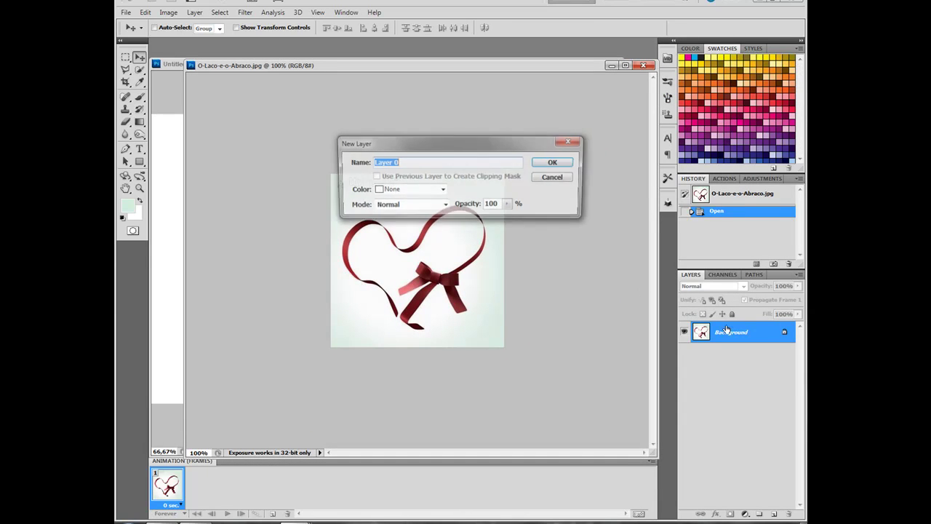
left_click(557, 163)
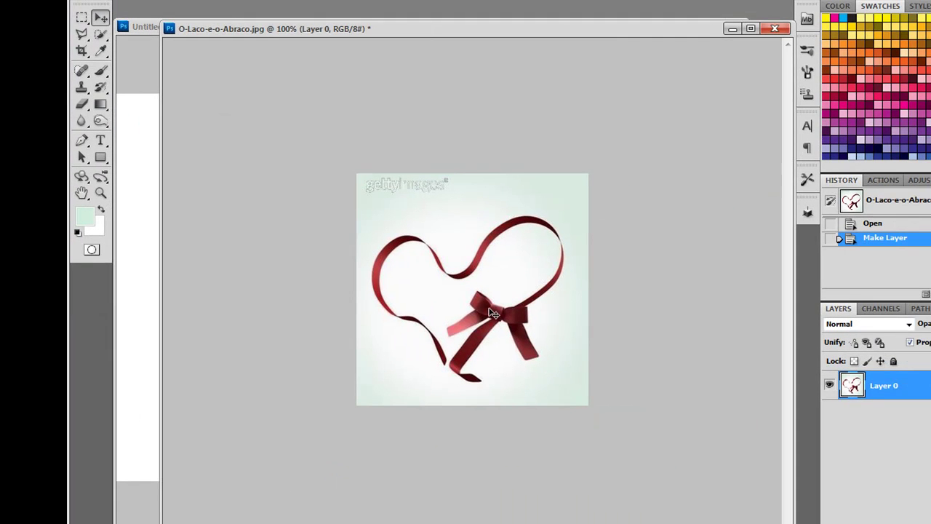
left_click(100, 17)
Step: Magic Wand-select the pale backdrop and watermark, delete them, deselect, and erase leftover bits
left_click(100, 34)
left_click(160, 48)
left_click(494, 205)
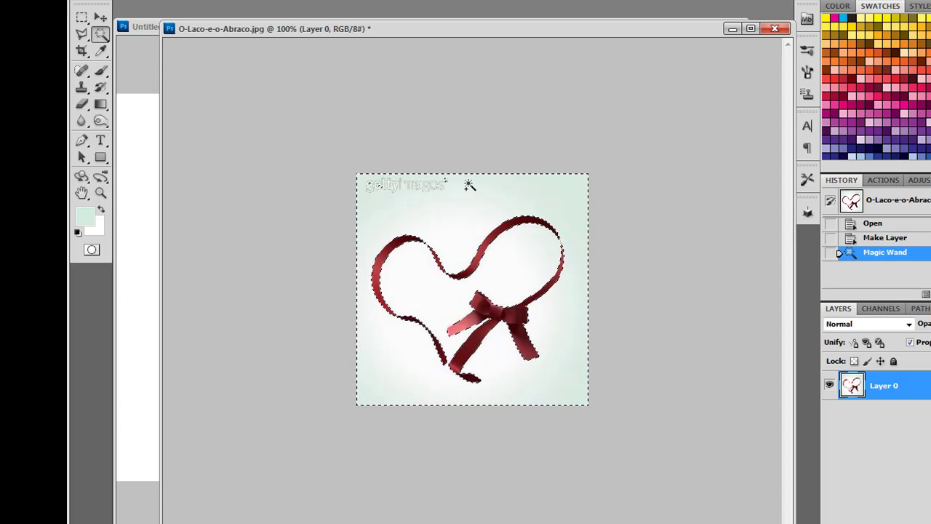
left_click(423, 201)
left_click(368, 187)
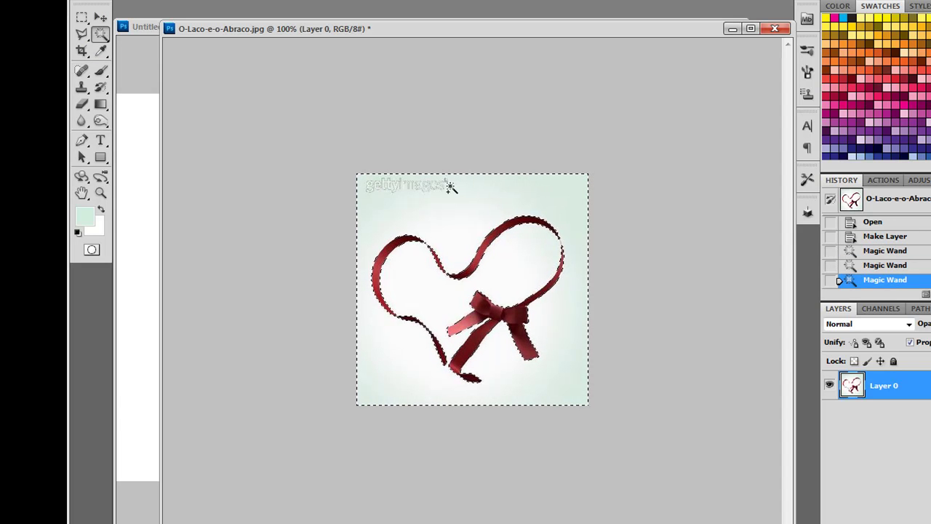
left_click(527, 215)
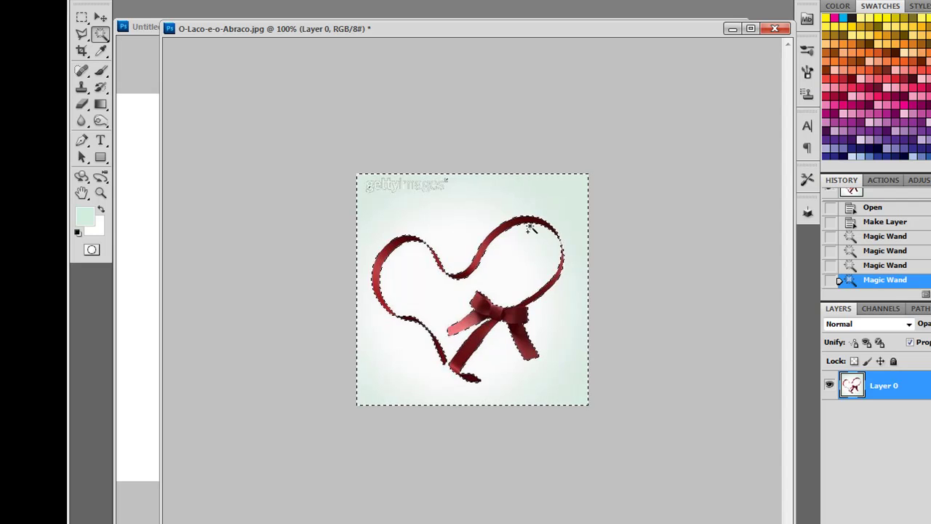
key("Delete")
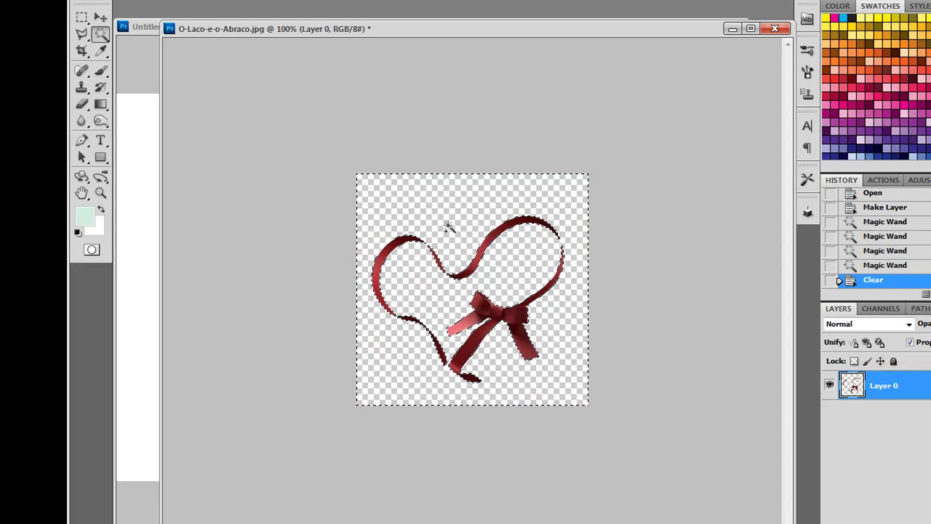
key("ctrl+d")
key("e")
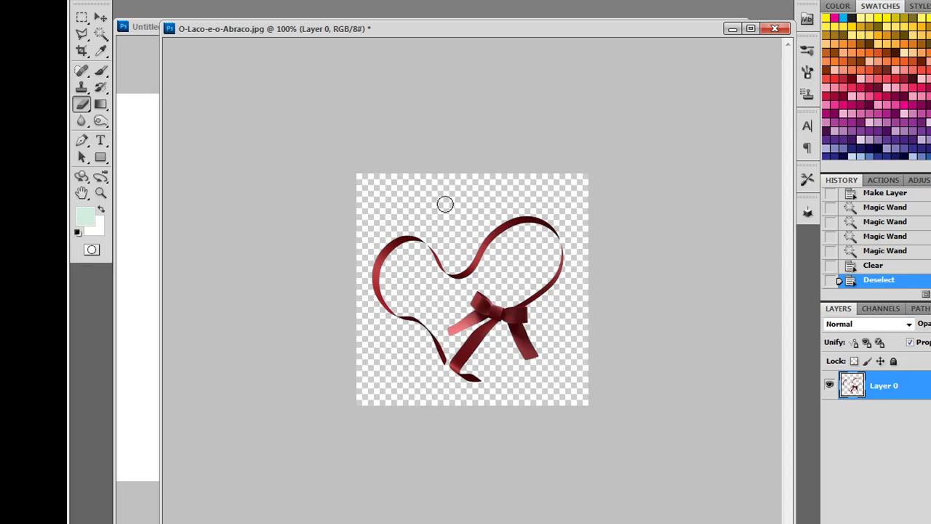
left_click_drag(359, 215, 352, 304)
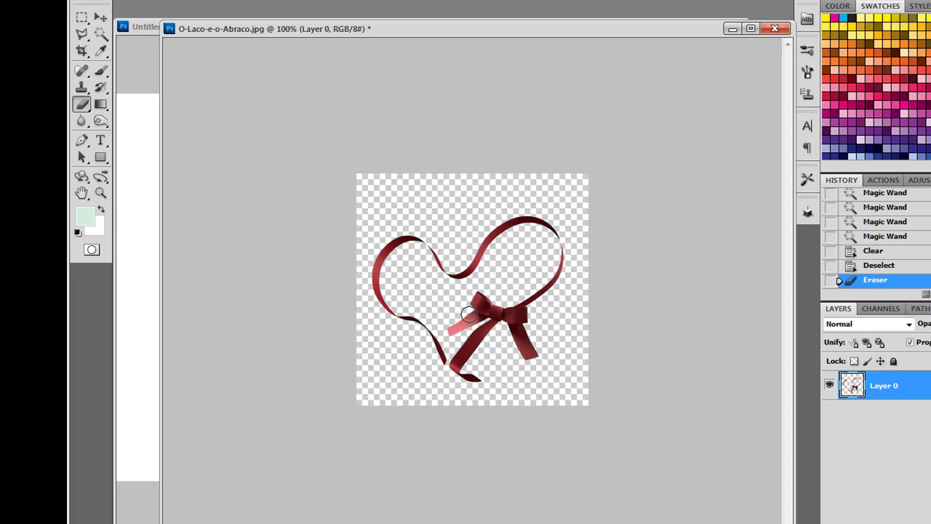
Step: Drag the cut-out ribbon heart onto Untitled-1 and close the ribbon source image
key("b")
key("v")
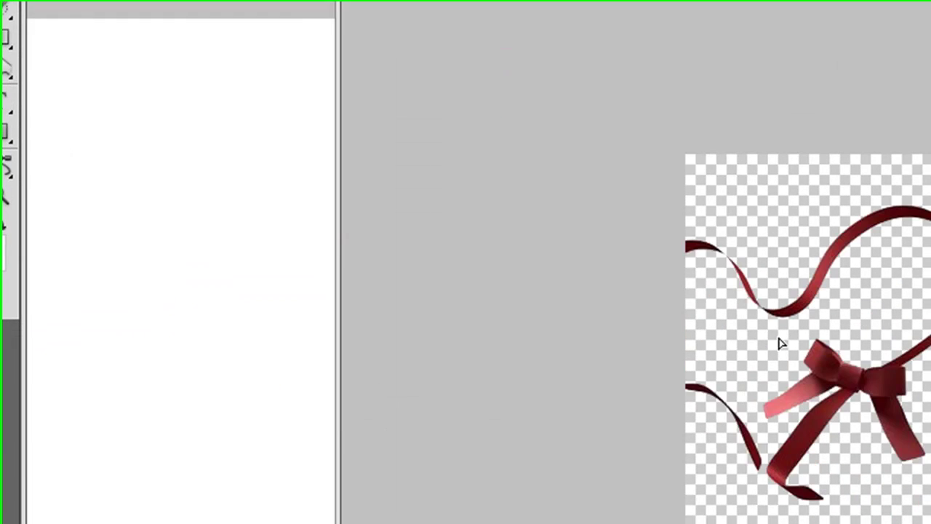
left_click_drag(779, 343, 240, 320)
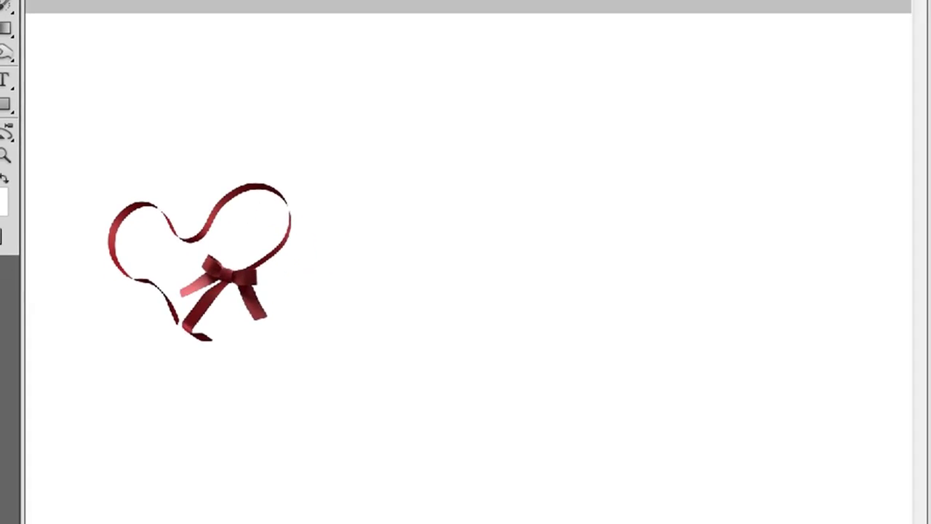
key("ctrl+w")
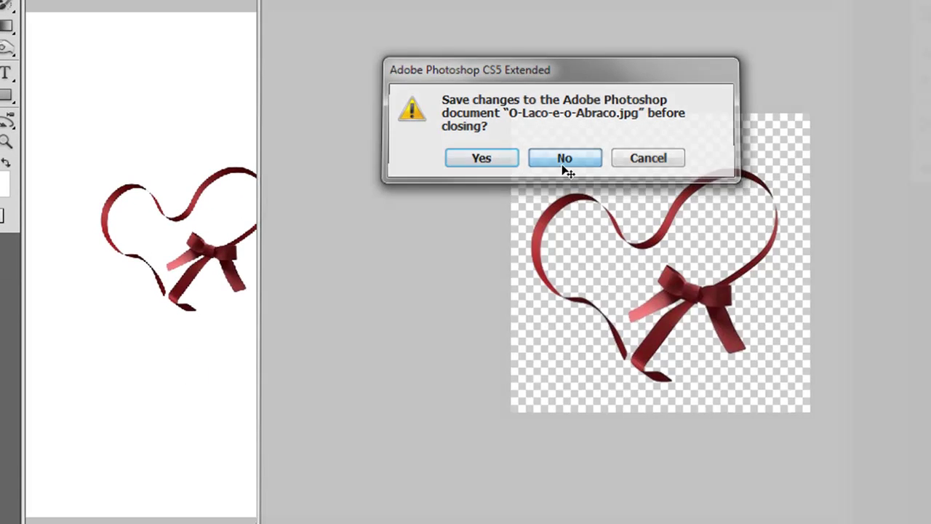
Step: Discard the ribbon image's changes, then Free Transform the ribbon heart larger and higher
left_click(563, 160)
left_click_drag(222, 234, 228, 220)
key("ctrl+t")
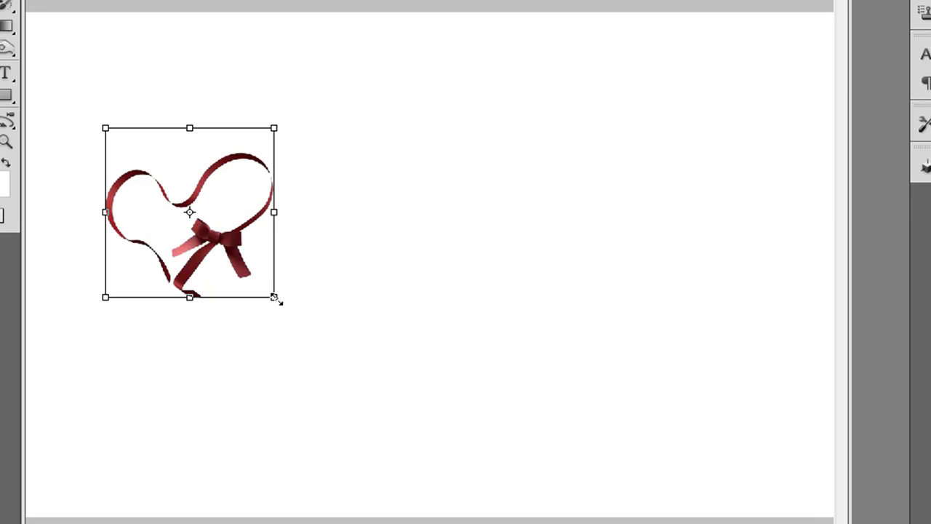
mouse_move(273, 296)
left_mouse_down()
mouse_move(367, 375)
mouse_move(307, 323)
mouse_move(301, 337)
mouse_move(385, 408)
mouse_move(332, 353)
left_mouse_up()
mouse_move(188, 343)
left_mouse_down()
mouse_move(187, 285)
mouse_move(483, 397)
mouse_move(742, 400)
mouse_move(623, 162)
mouse_move(266, 355)
mouse_move(182, 203)
mouse_move(182, 223)
left_mouse_up()
key("Return")
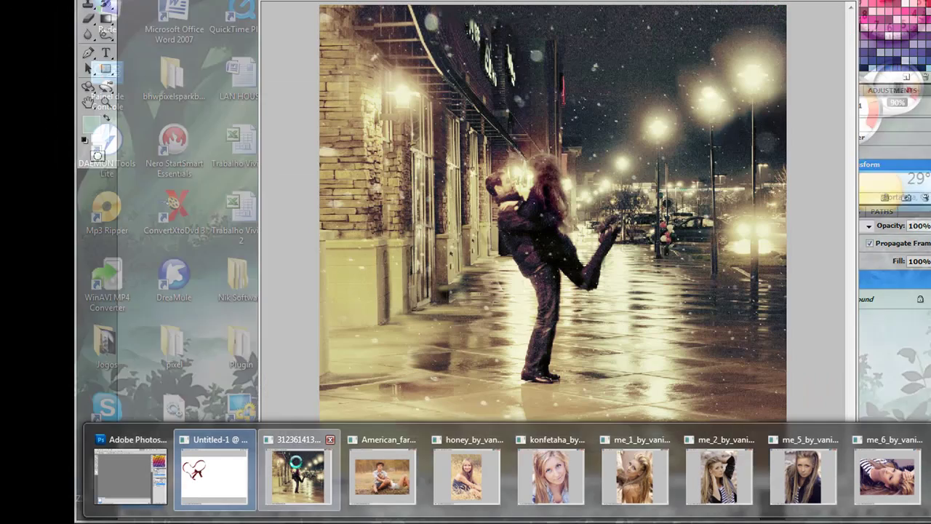
Step: Copy the night-street photo into Untitled-1 as Layer 2 and clip it to the ribbon heart
left_click(296, 473)
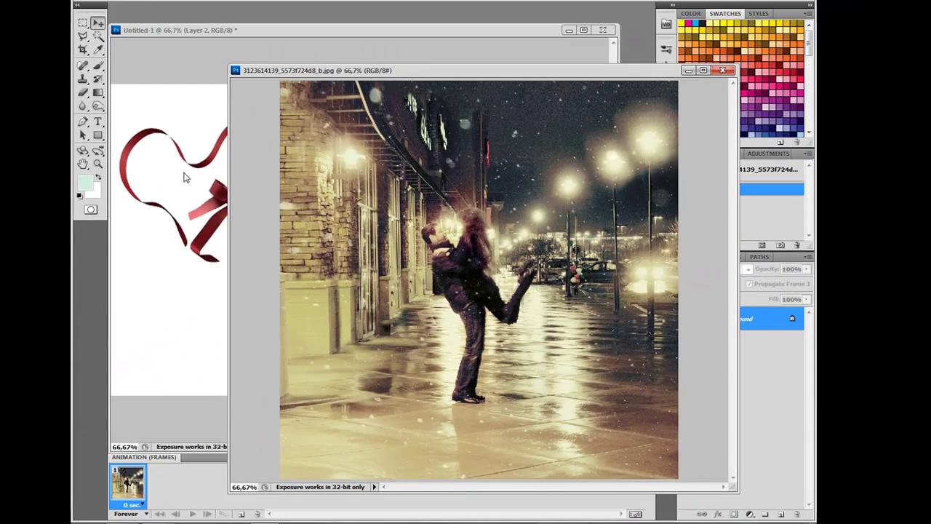
left_click(688, 70)
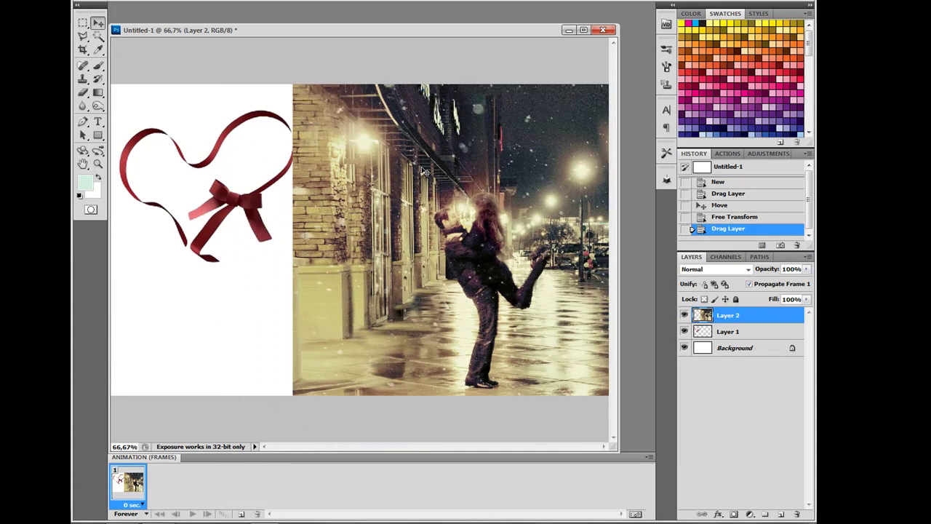
mouse_move(481, 185)
left_mouse_down()
mouse_move(351, 188)
mouse_move(490, 206)
mouse_move(366, 221)
mouse_move(305, 216)
left_mouse_up()
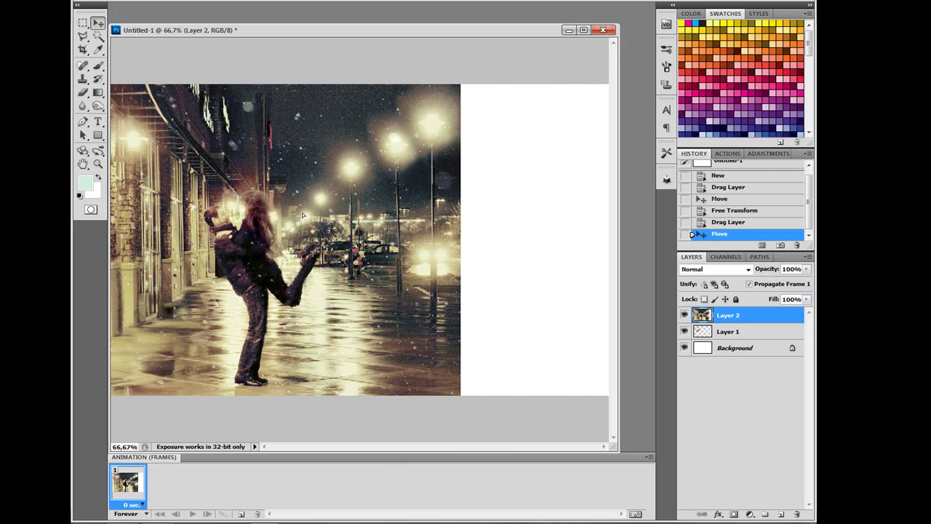
left_click_drag(306, 216, 360, 216)
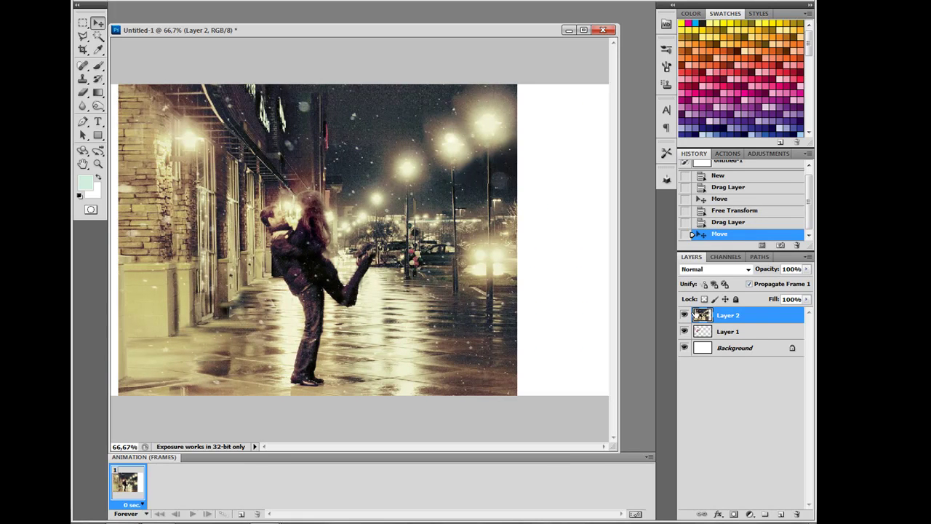
left_click(771, 323, "alt")
mouse_move(451, 451)
left_mouse_down()
mouse_move(525, 351)
mouse_move(337, 388)
left_mouse_up()
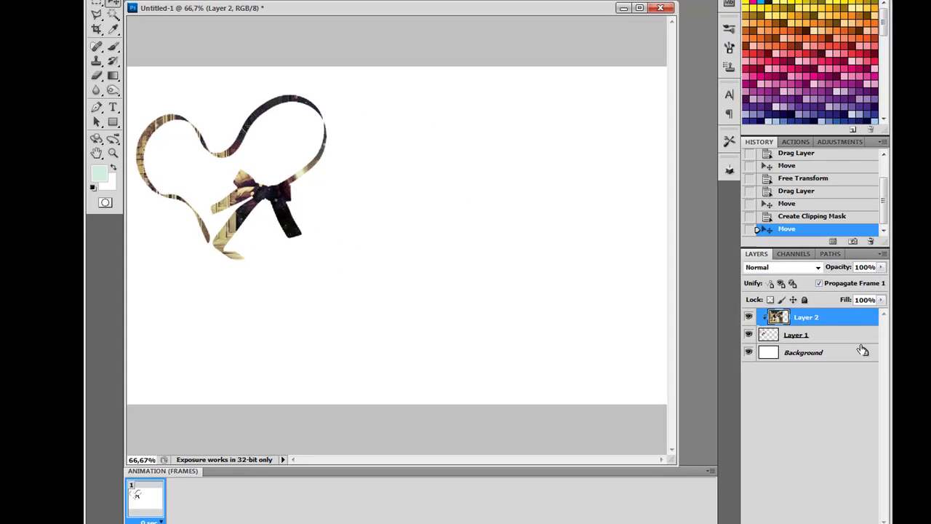
Step: Undo Layer 2's clipping mask, nudge and hide the street photo, and select Layer 1
key("ctrl+z")
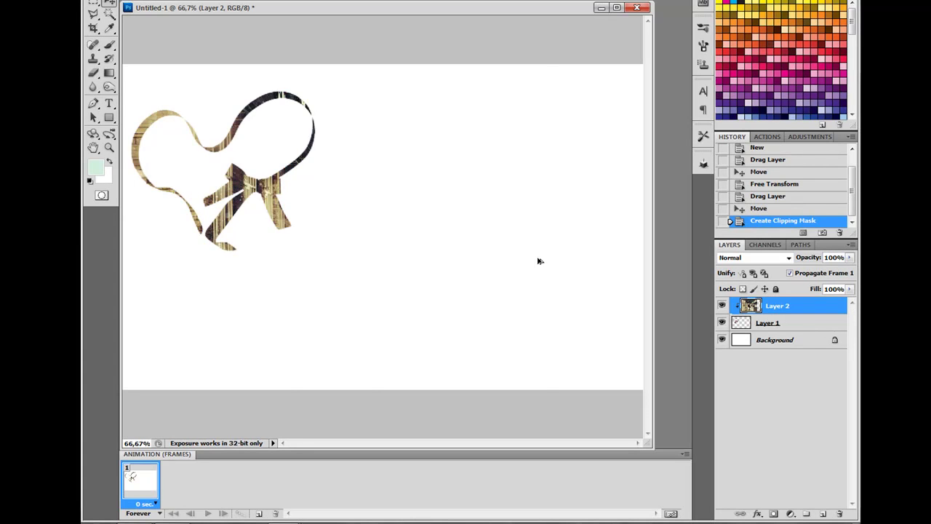
key("ctrl+alt+z")
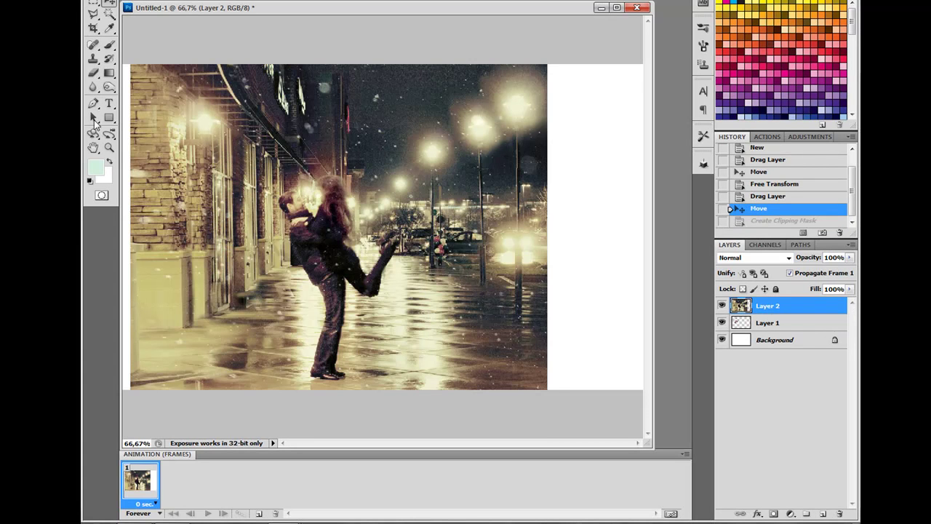
left_click_drag(131, 121, 224, 124)
left_click_drag(520, 169, 472, 168)
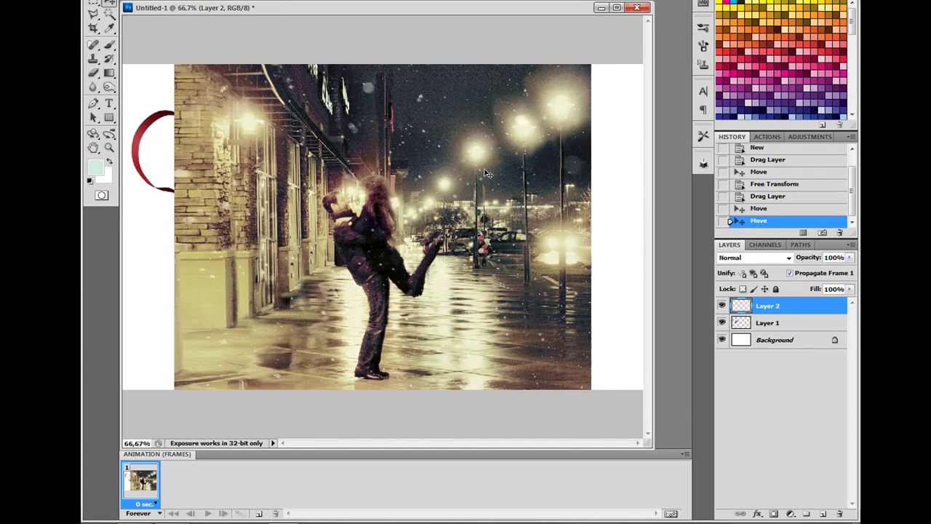
left_click(721, 305)
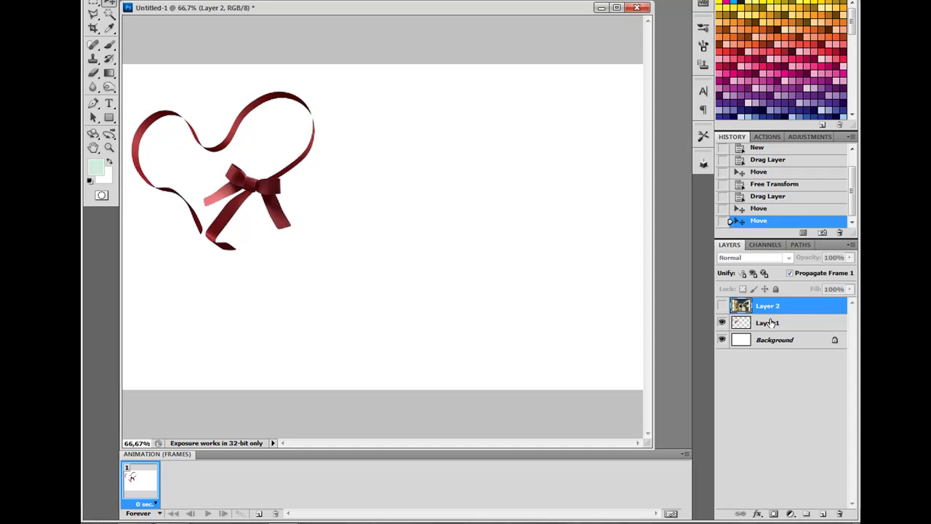
left_click(770, 325)
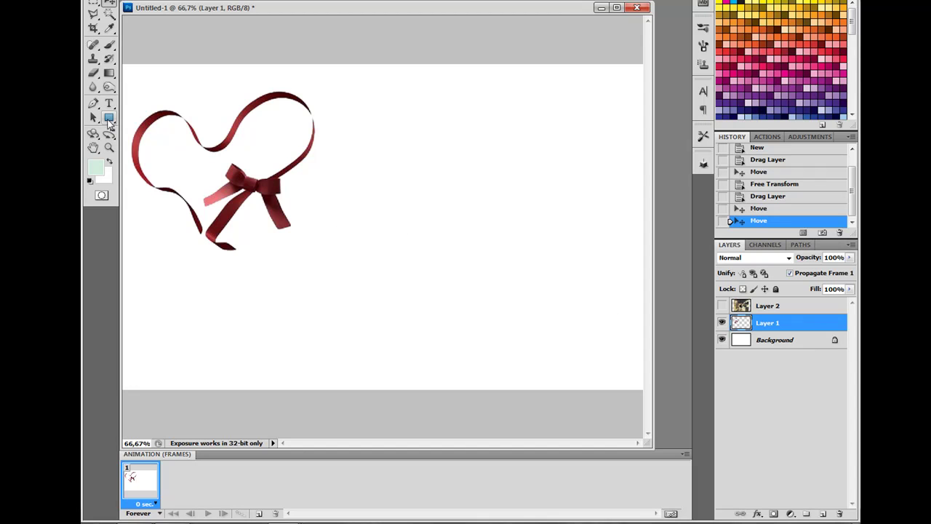
Step: Draw a pale green ellipse as Shape 1 and move it below Layer 1
right_click(109, 118)
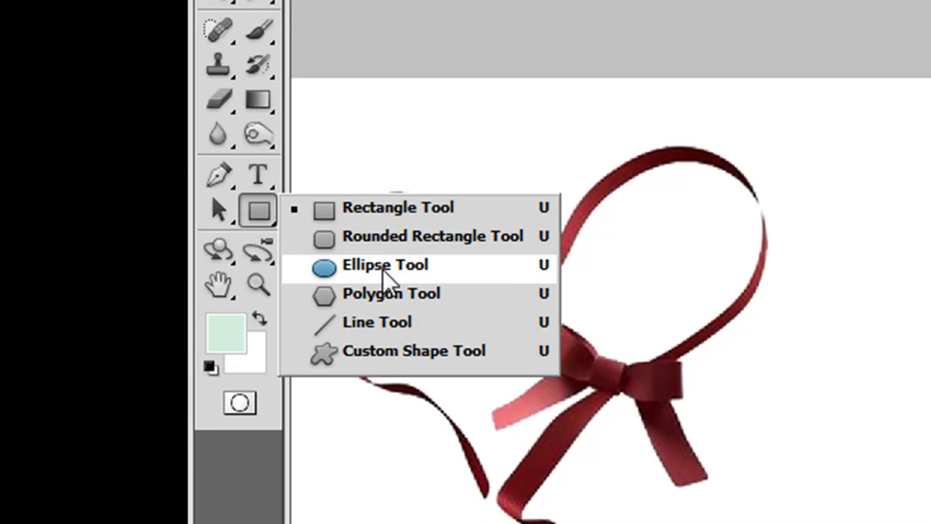
left_click(420, 270)
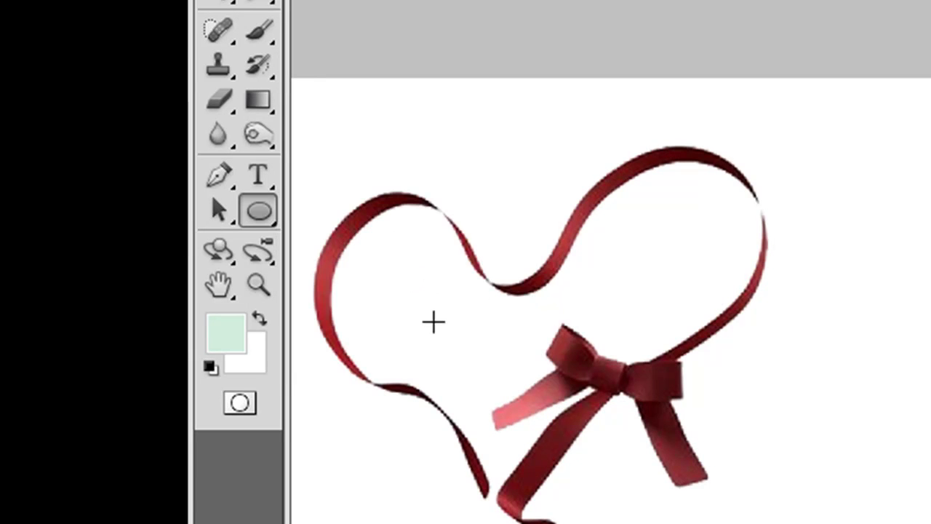
left_click_drag(310, 138, 818, 520)
left_click_drag(731, 523, 690, 490)
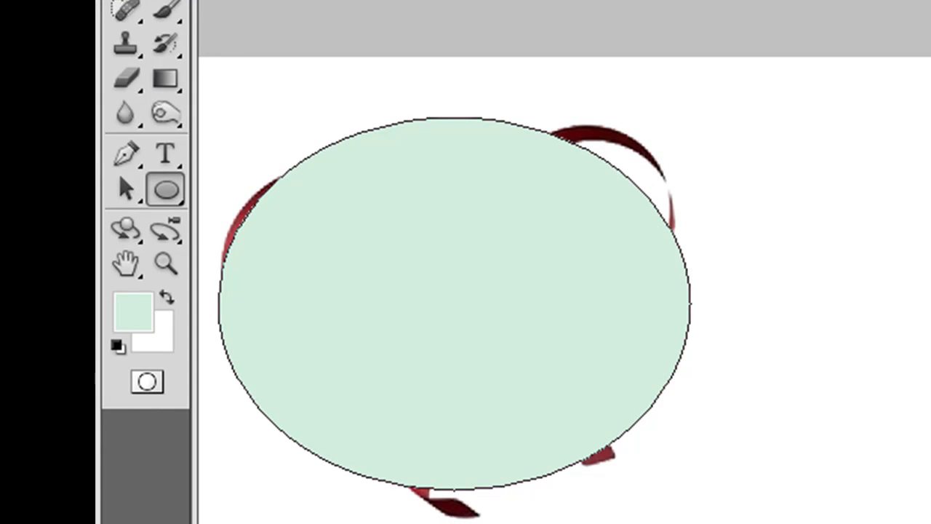
key("a")
mouse_move(514, 258)
left_mouse_down()
mouse_move(515, 316)
mouse_move(545, 322)
left_mouse_up()
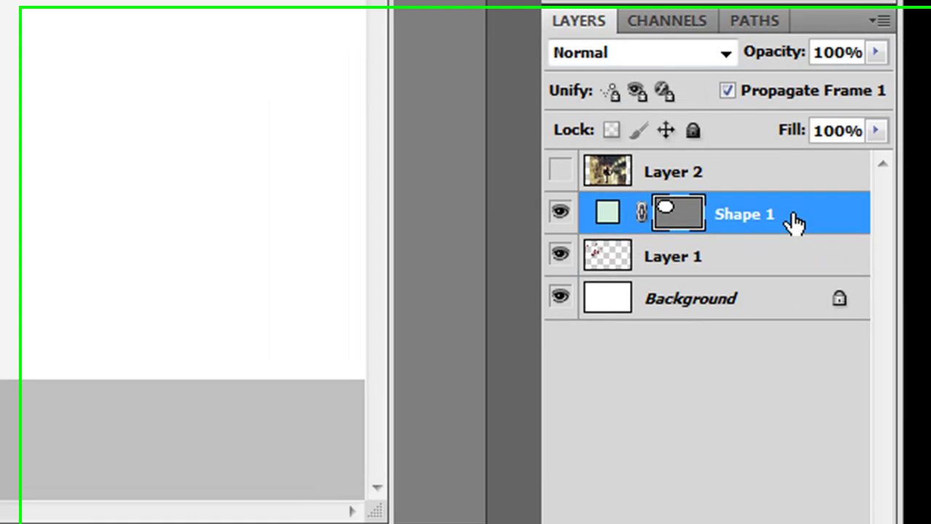
left_click_drag(796, 220, 767, 263)
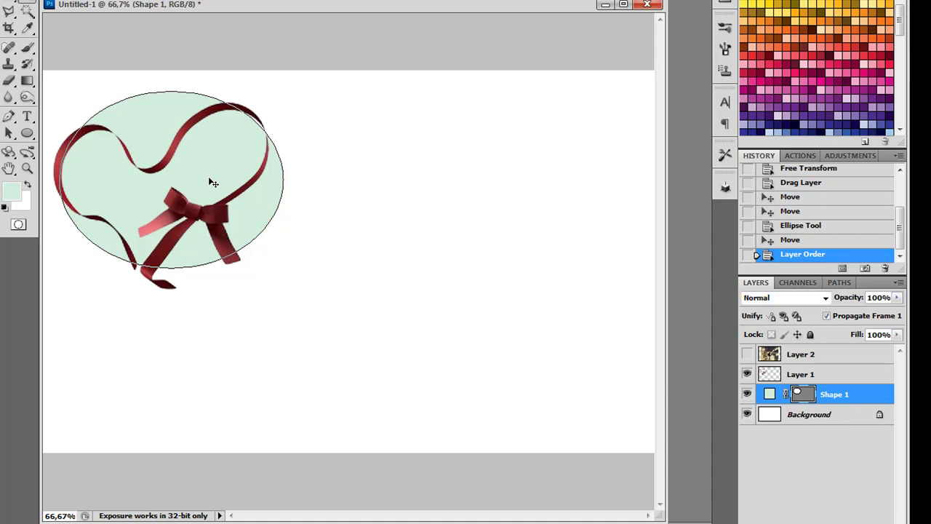
Step: Free Transform Shape 1 larger to fill the space inside the ribbon heart
key("ctrl+t")
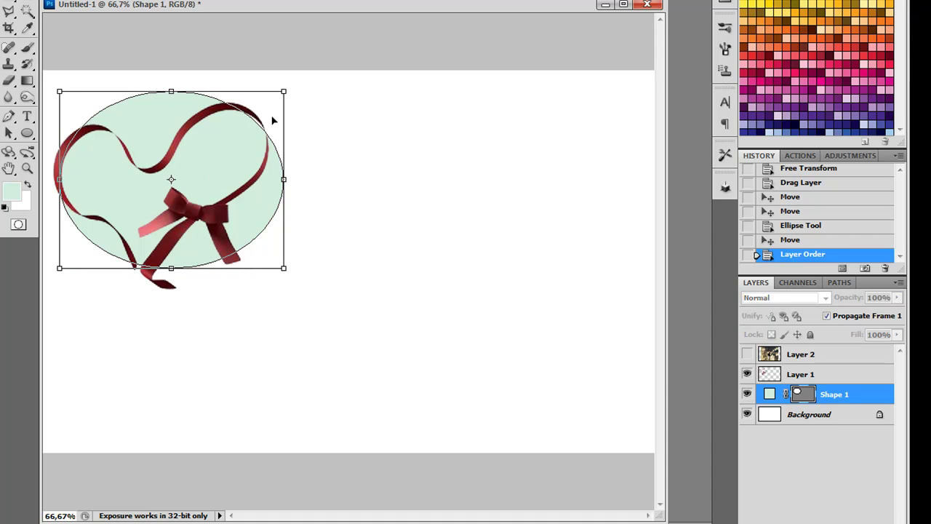
left_click_drag(278, 91, 294, 78)
mouse_move(196, 129)
left_mouse_down()
mouse_move(183, 128)
mouse_move(190, 123)
left_mouse_up()
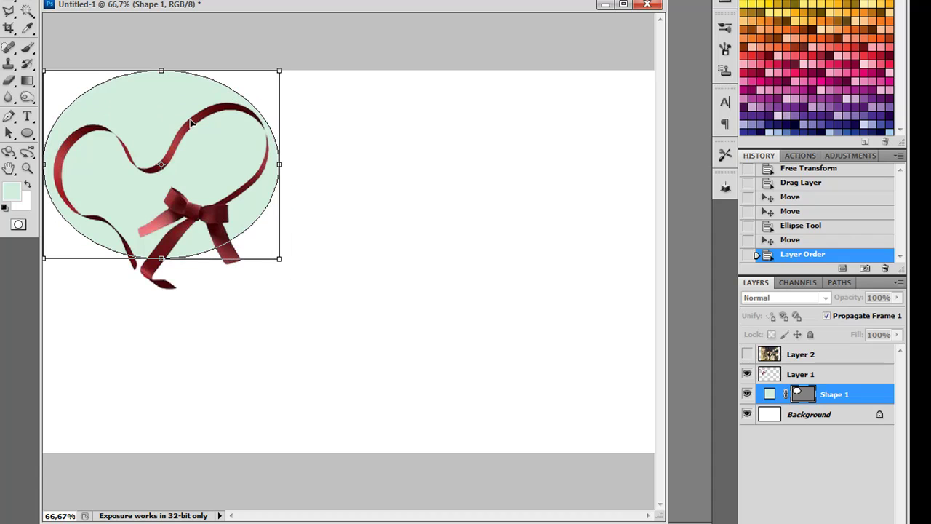
key("Return")
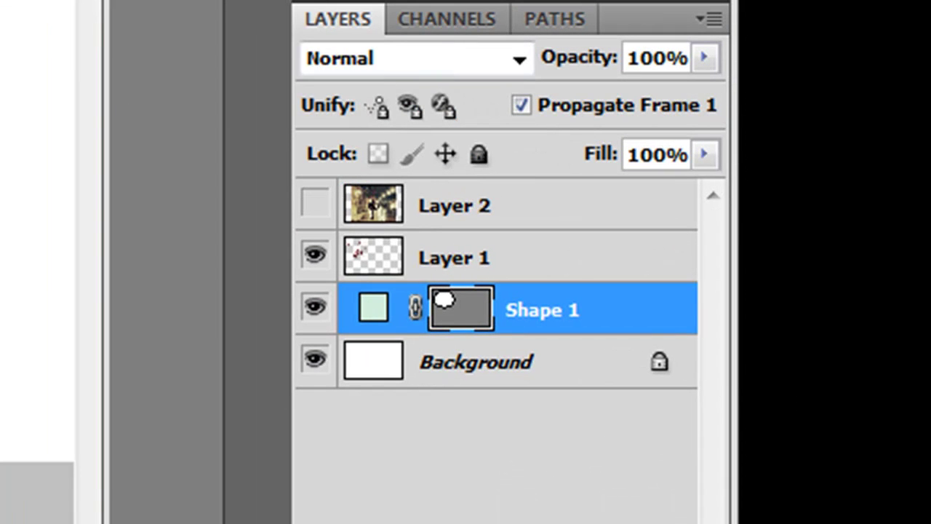
Step: Rasterize the Shape 1 layer and put a warp grid on the pale green ellipse
right_click(607, 319)
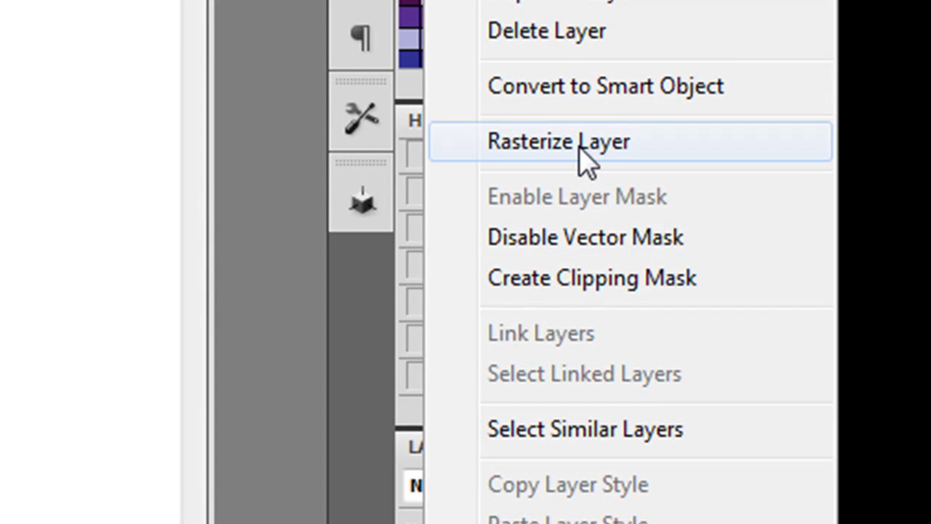
left_click(586, 161)
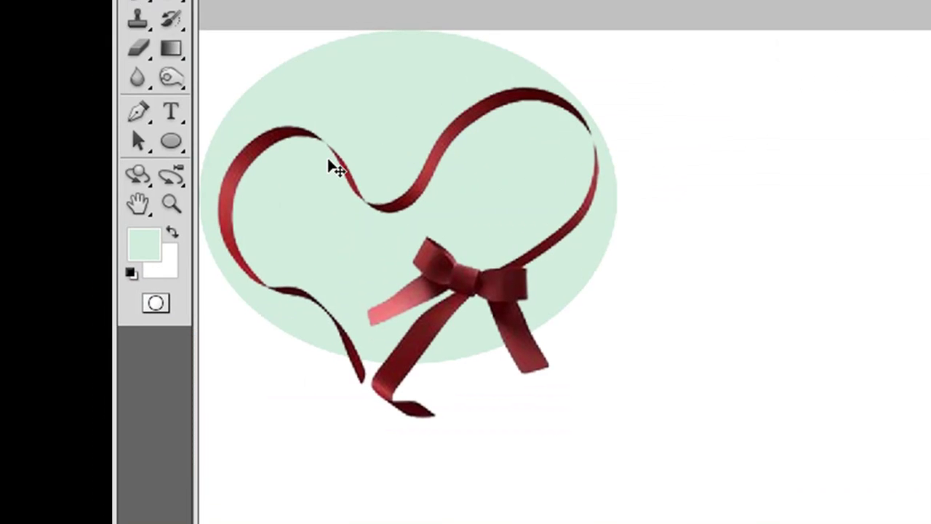
key("ctrl+t")
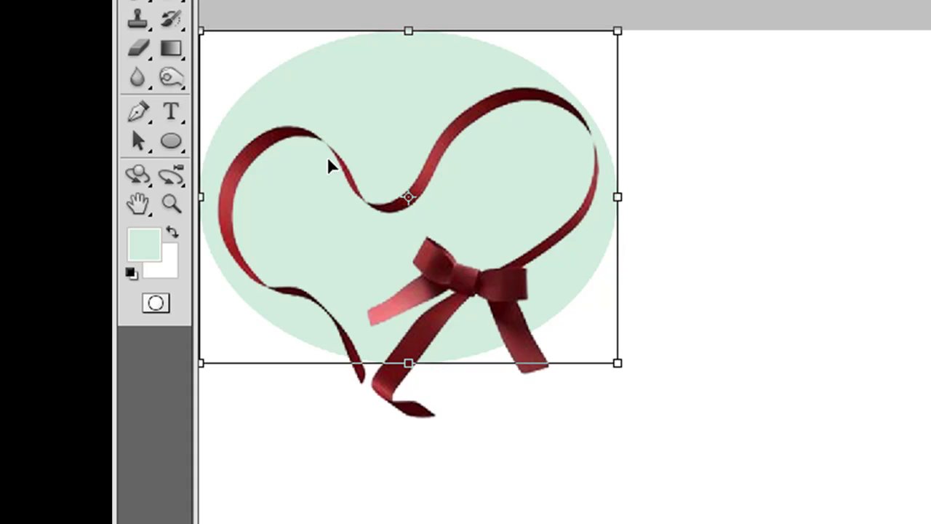
right_click(386, 103)
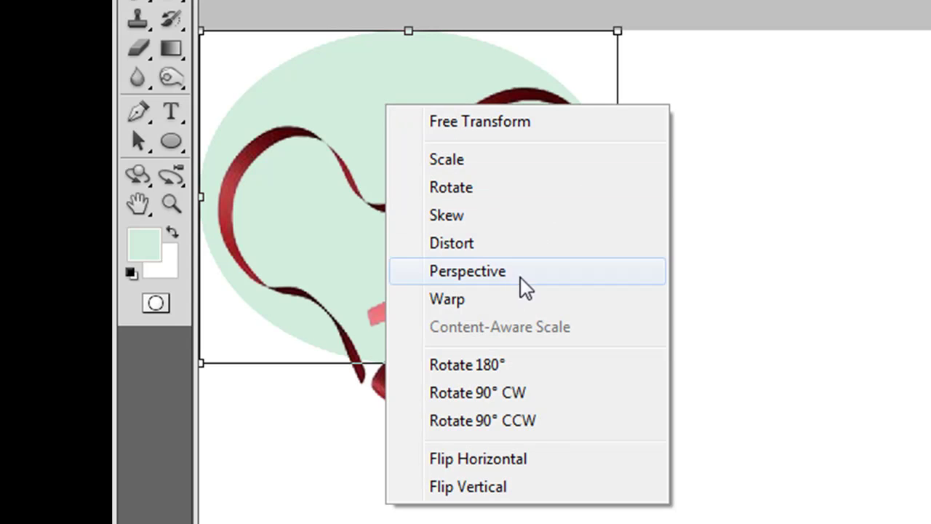
left_click(459, 314)
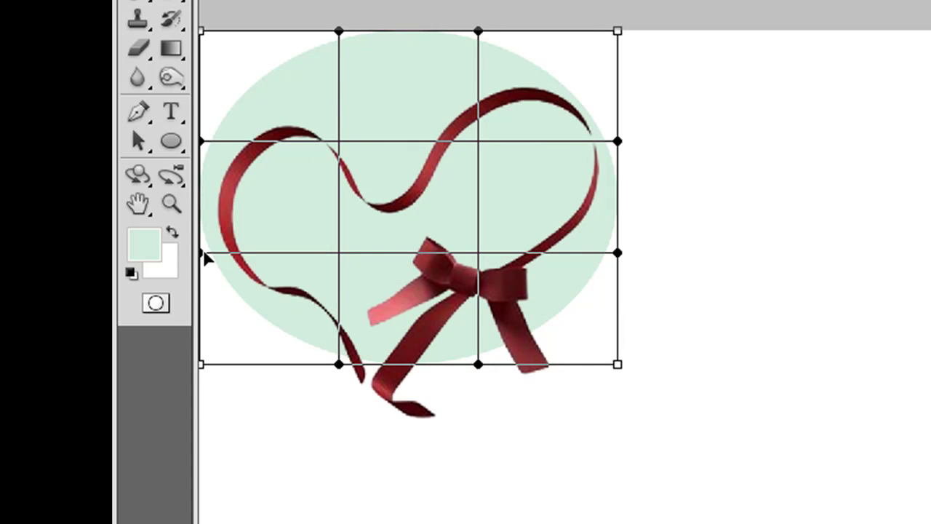
Step: Zoom in closer on the ribbon heart and the warp grid
key("ctrl+plus")
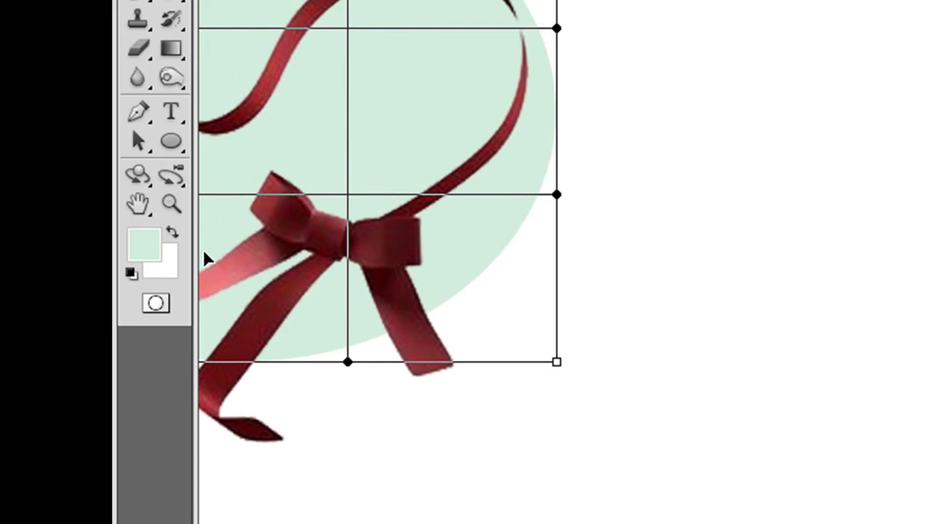
key("ctrl+plus")
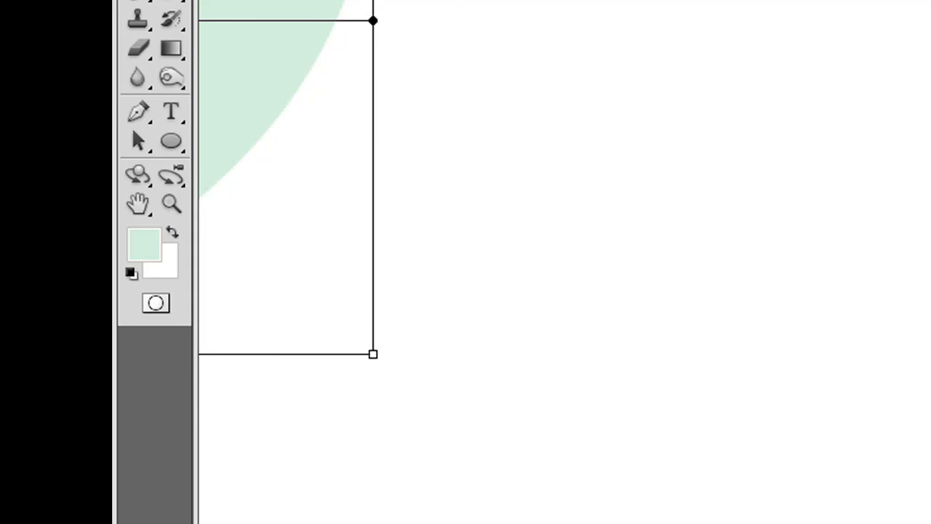
key("ctrl+plus")
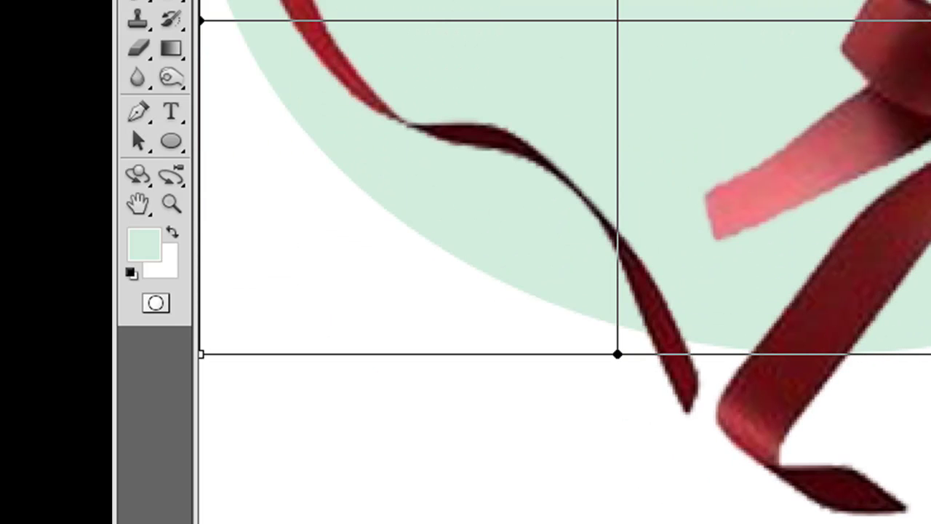
scroll(553, 6, "up", 5)
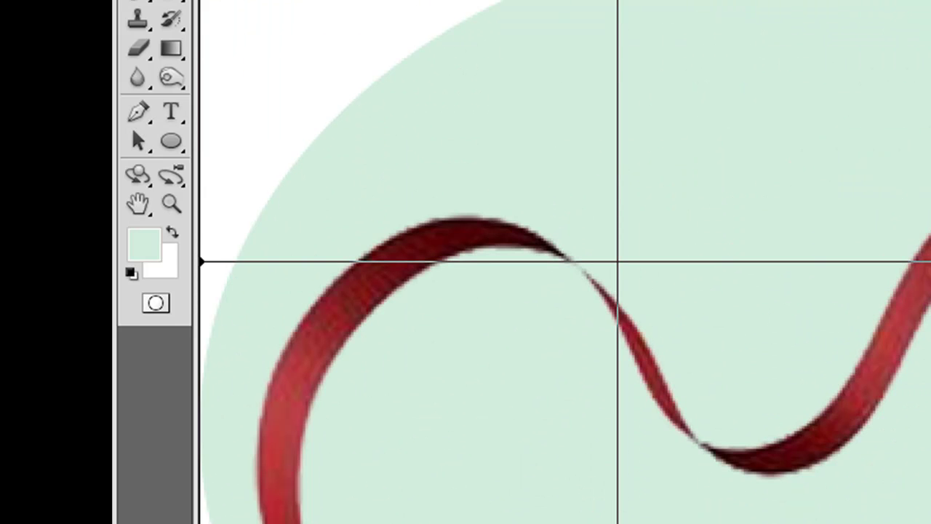
Step: Warp the ellipse's top and left side toward a heart point
mouse_move(644, 4)
left_mouse_down()
mouse_move(639, 68)
mouse_move(688, 249)
mouse_move(676, 285)
mouse_move(738, 314)
left_mouse_up()
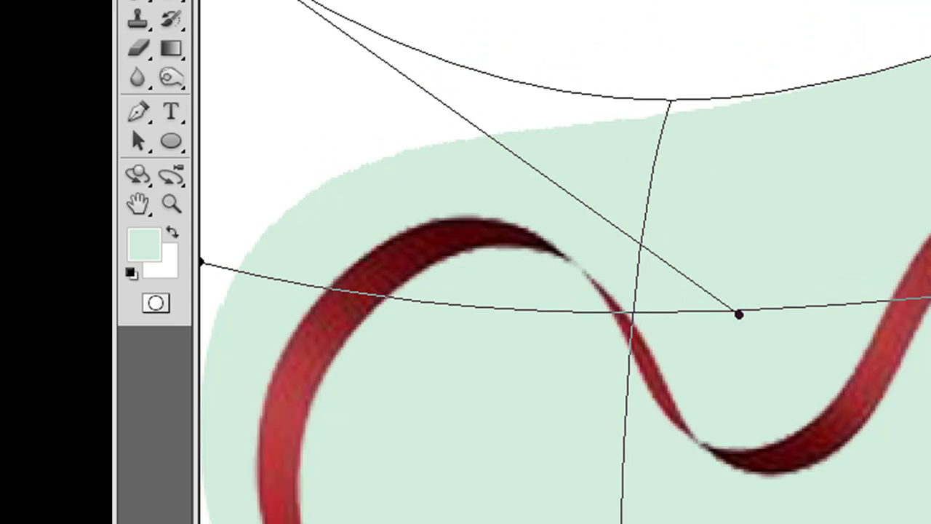
mouse_move(290, 0)
left_mouse_down()
mouse_move(365, 31)
mouse_move(445, 41)
left_mouse_up()
left_click_drag(201, 261, 275, 287)
left_click_drag(240, 523, 261, 522)
scroll(575, 262, "down", 3)
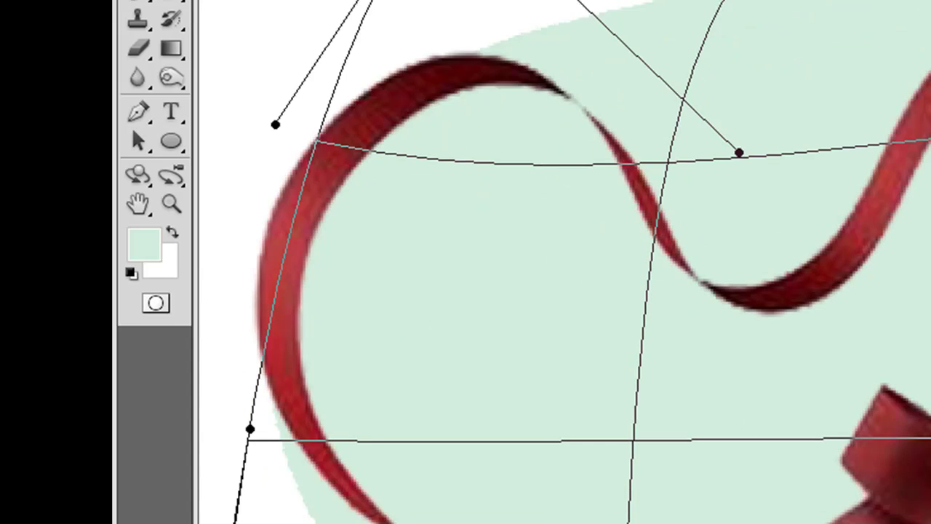
scroll(574, 262, "down", 2)
mouse_move(219, 523)
left_mouse_down()
mouse_move(320, 523)
mouse_move(302, 522)
left_mouse_up()
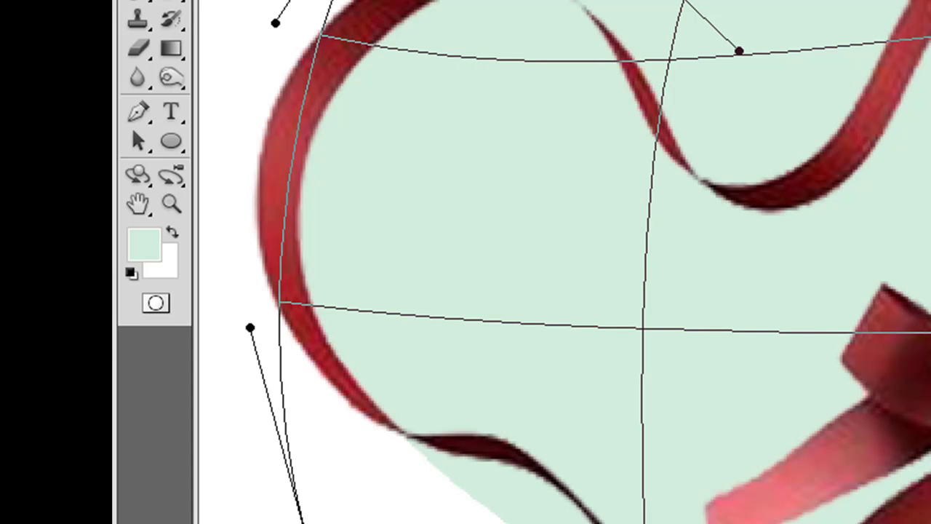
mouse_move(436, 523)
left_mouse_down()
mouse_move(528, 485)
mouse_move(519, 462)
mouse_move(410, 429)
left_mouse_up()
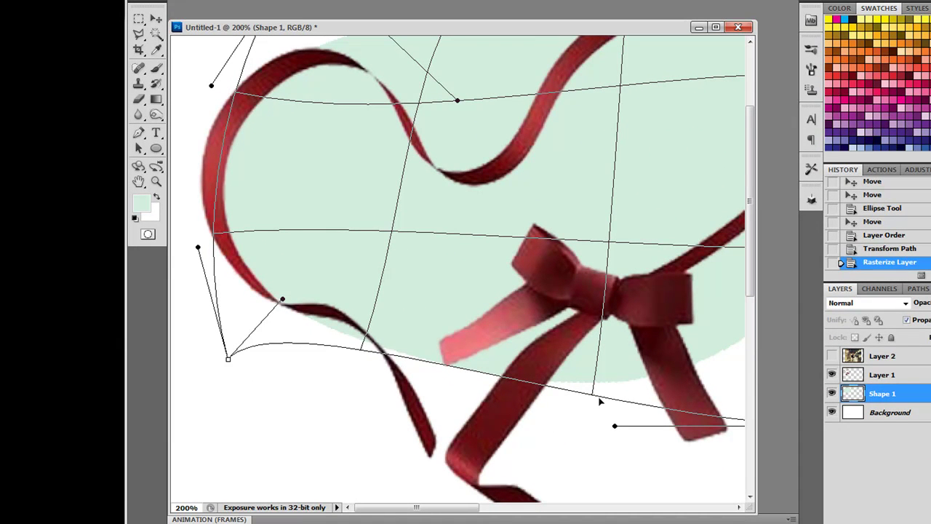
Step: Pull the ellipse's lower-right curve and right edge up and inward to follow the ribbon
left_click_drag(593, 396, 535, 392)
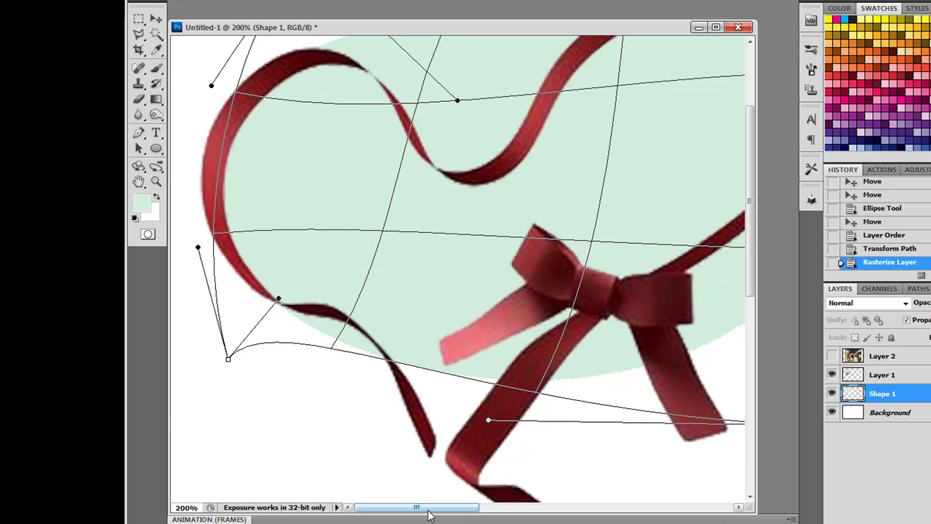
left_click_drag(416, 507, 469, 507)
mouse_move(596, 427)
left_mouse_down()
mouse_move(577, 395)
mouse_move(482, 306)
left_mouse_up()
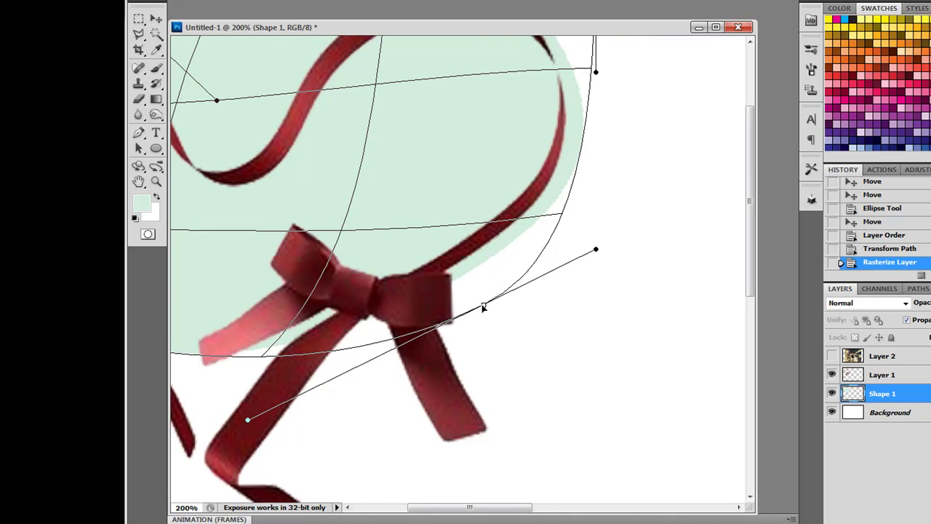
scroll(575, 110, "up", 2)
left_click_drag(596, 135, 554, 128)
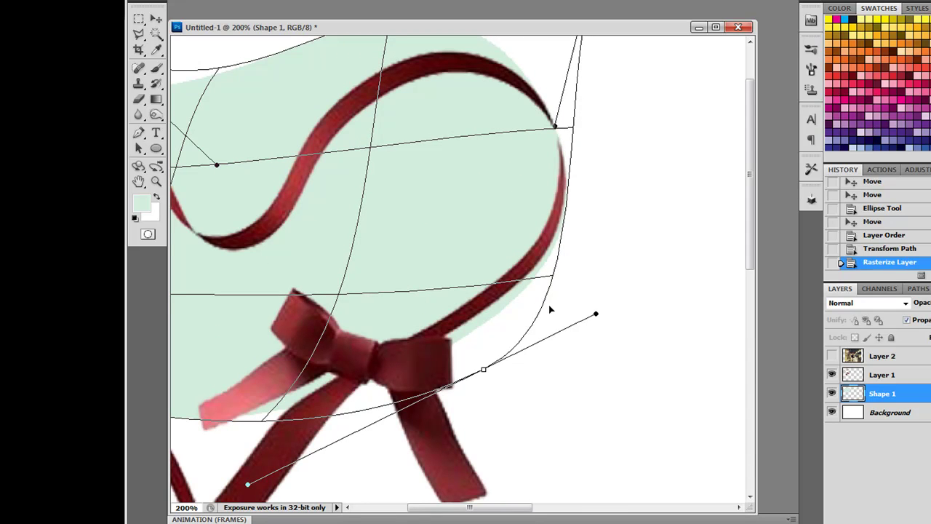
left_click_drag(541, 300, 538, 289)
scroll(545, 288, "up", 4)
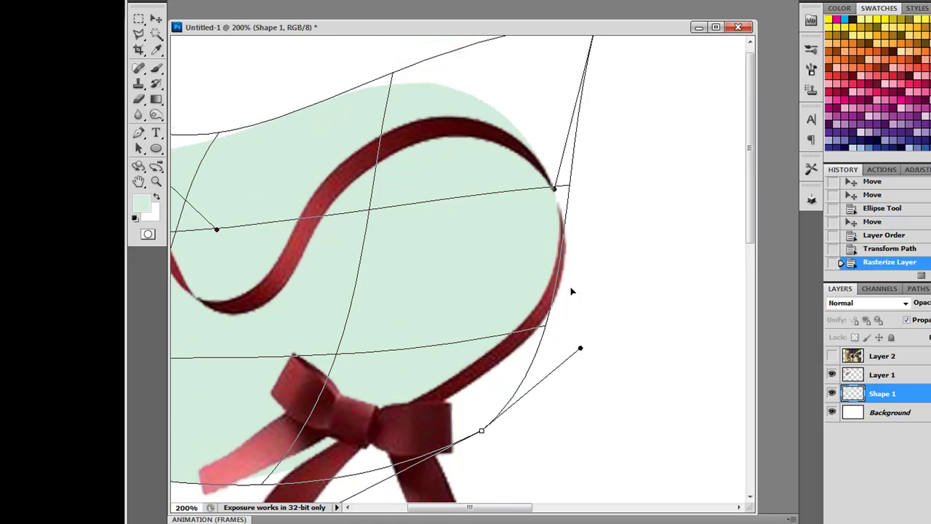
scroll(552, 285, "up", 1)
Step: Pull the green shape's top edge down to the ribbon and fine-tune its interior
mouse_move(594, 40)
left_mouse_down()
mouse_move(574, 60)
mouse_move(590, 51)
left_mouse_up()
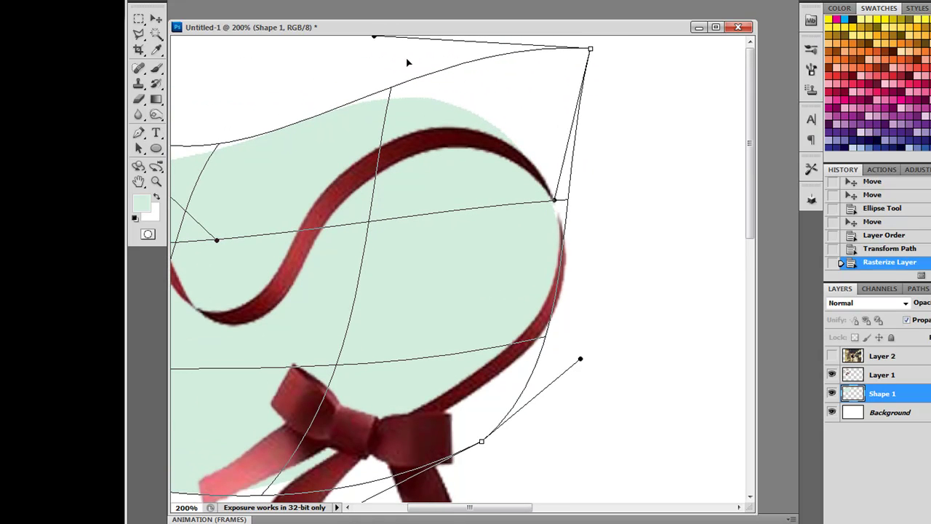
mouse_move(369, 41)
left_mouse_down()
mouse_move(375, 58)
mouse_move(421, 88)
mouse_move(437, 118)
left_mouse_up()
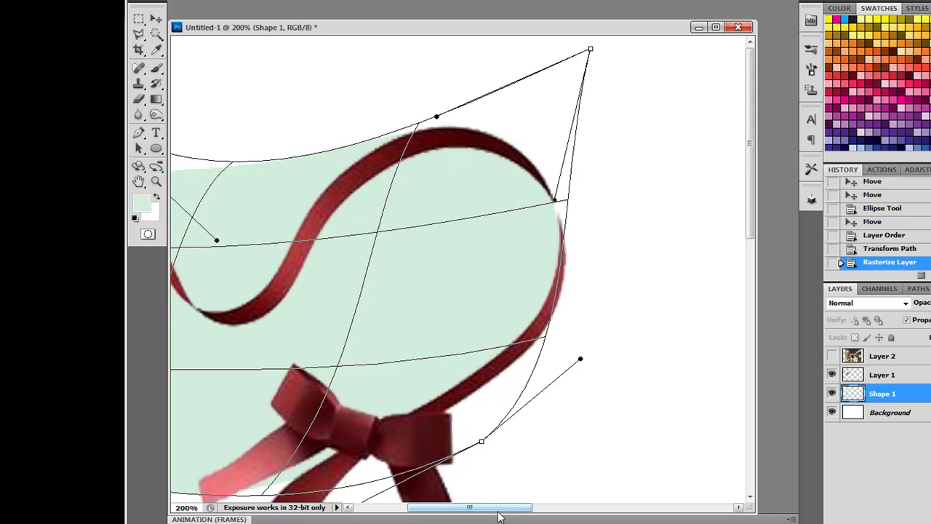
left_click_drag(469, 507, 433, 507)
mouse_move(426, 162)
left_mouse_down()
mouse_move(392, 207)
mouse_move(388, 243)
mouse_move(386, 217)
left_mouse_up()
mouse_move(390, 291)
left_mouse_down()
mouse_move(397, 239)
mouse_move(405, 309)
mouse_move(389, 285)
left_mouse_up()
mouse_move(475, 290)
left_mouse_down()
mouse_move(471, 315)
mouse_move(450, 285)
left_mouse_up()
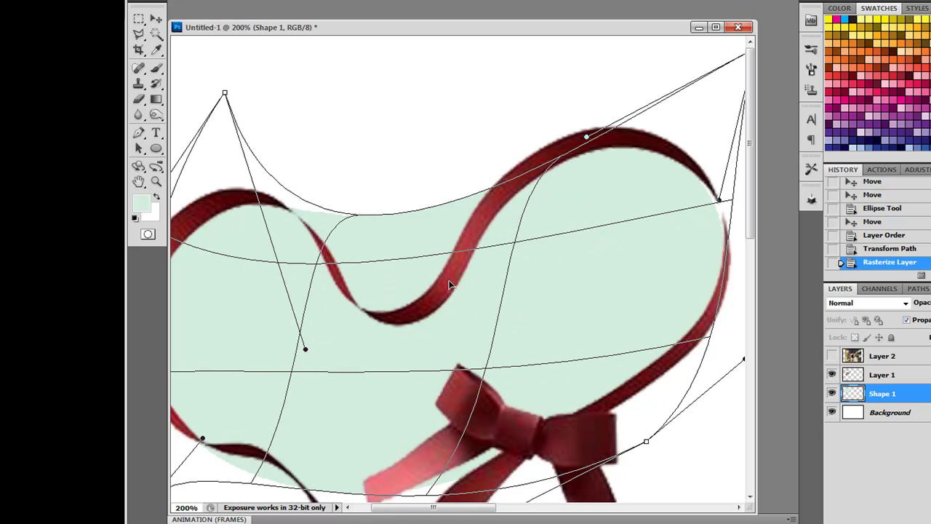
Step: Stretch the shape's bottom edge down to the ribbon and commit the warp
scroll(449, 285, "down", 1)
scroll(447, 287, "down", 1)
scroll(445, 291, "down", 2)
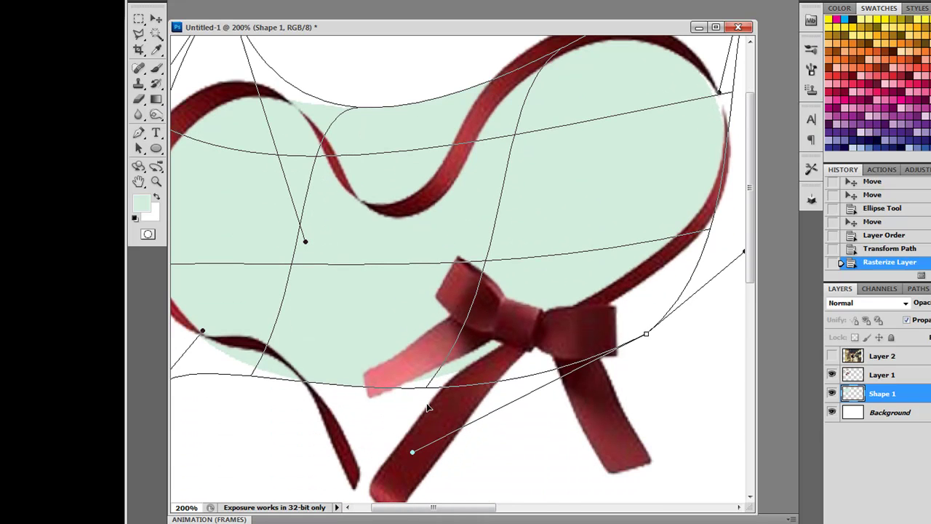
mouse_move(389, 389)
left_mouse_down()
mouse_move(381, 398)
mouse_move(392, 417)
left_mouse_up()
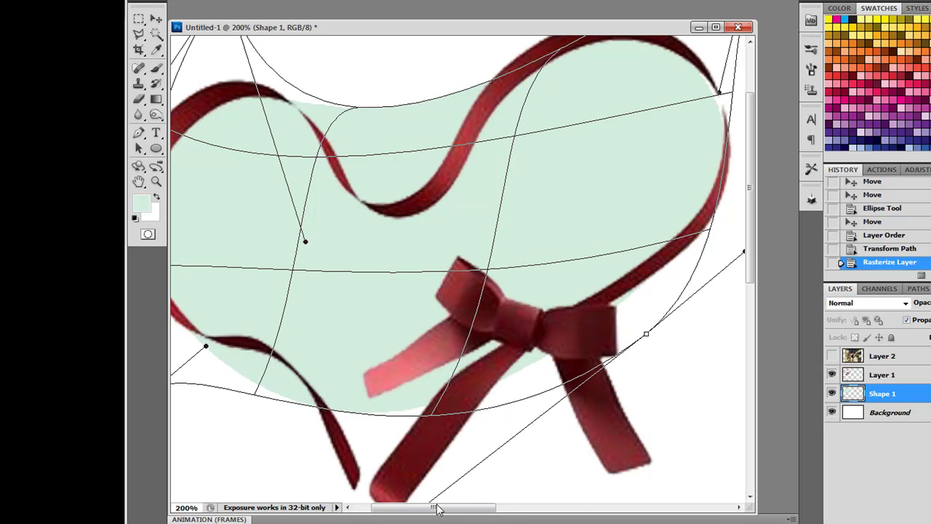
scroll(438, 509, "left", 3)
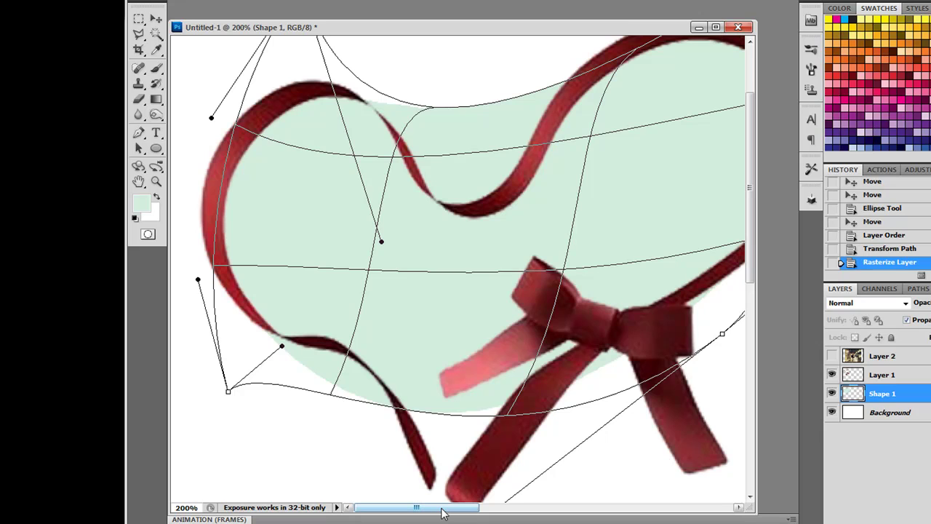
key("Return")
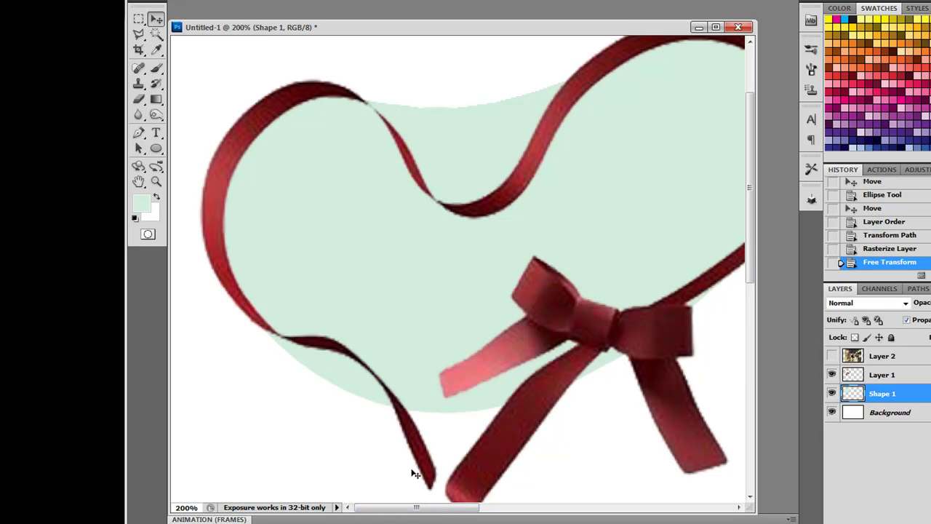
left_click_drag(439, 513, 467, 515)
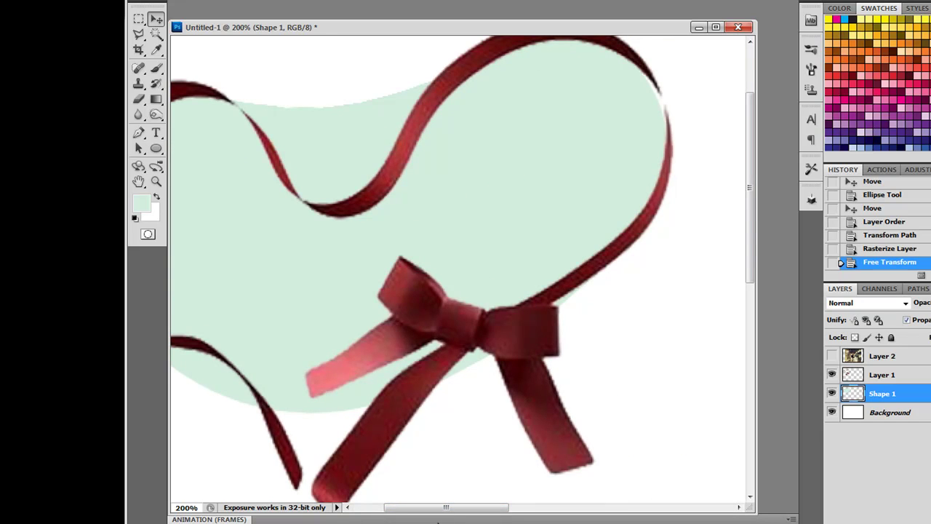
Step: Switch to the Eraser with a 29 px, 0% hardness brush
left_click_drag(445, 507, 424, 507)
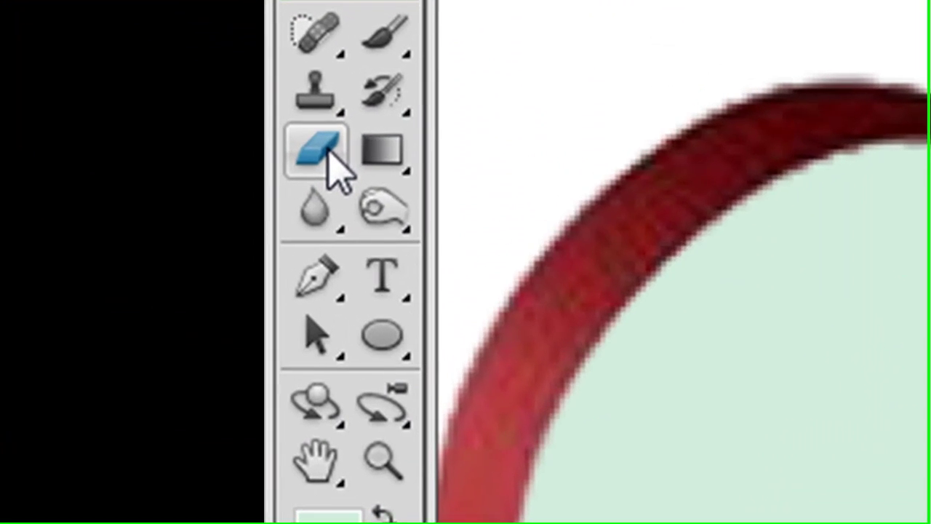
left_click(141, 100)
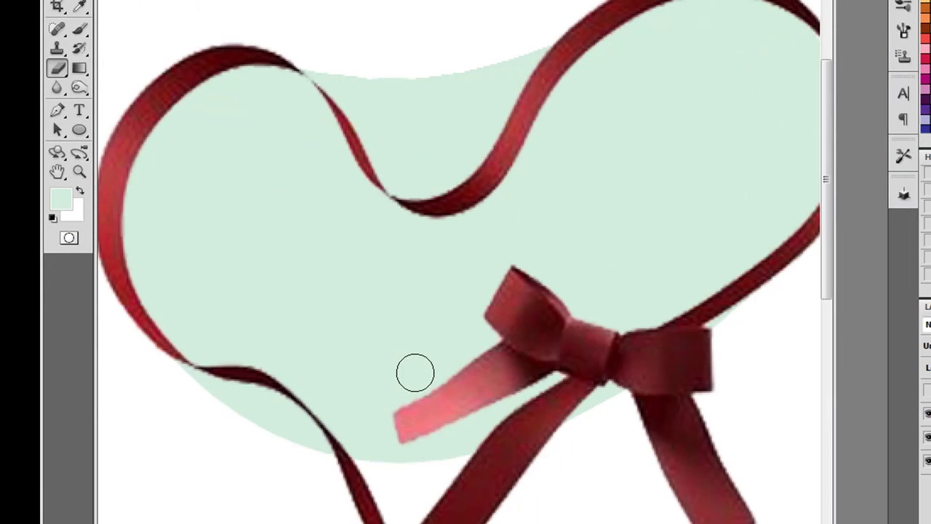
right_click(372, 314)
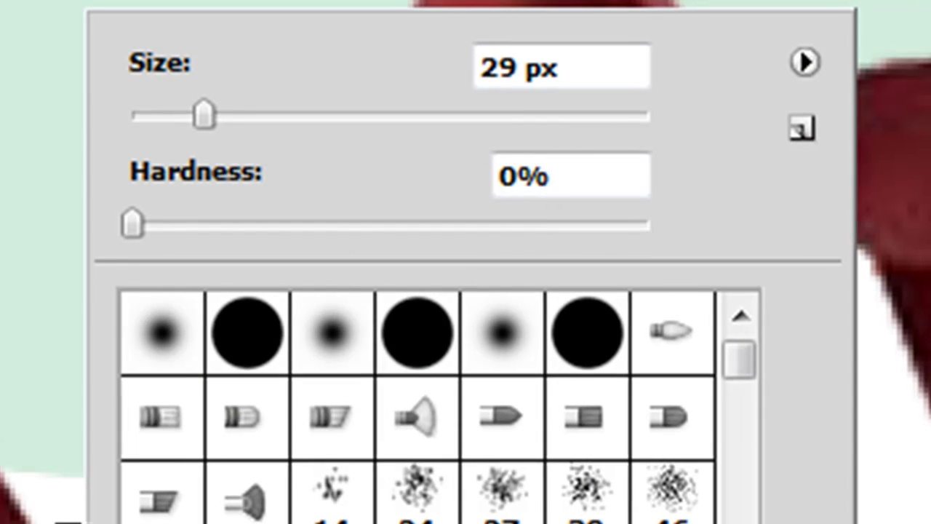
key("Return")
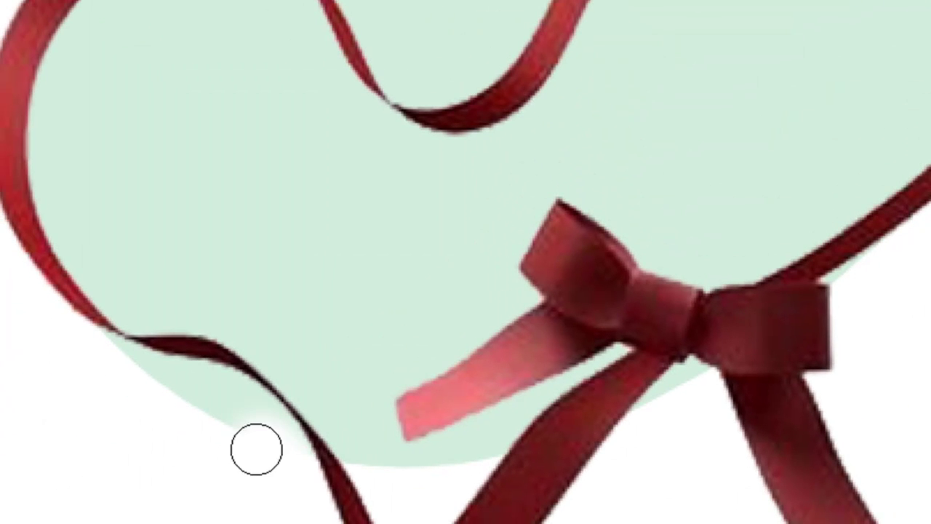
Step: Erase green fill past the lower ribbon, along its edge and between the top curves
mouse_move(256, 449)
left_mouse_down()
mouse_move(168, 386)
mouse_move(75, 349)
mouse_move(163, 381)
mouse_move(272, 476)
mouse_move(212, 426)
left_mouse_up()
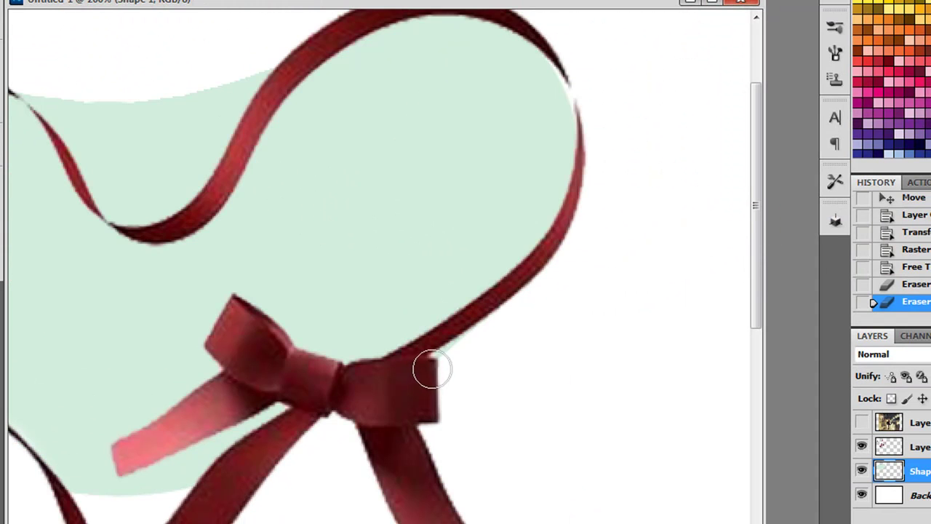
left_click_drag(431, 371, 534, 330)
scroll(571, 365, "up", 2)
scroll(572, 365, "up", 1)
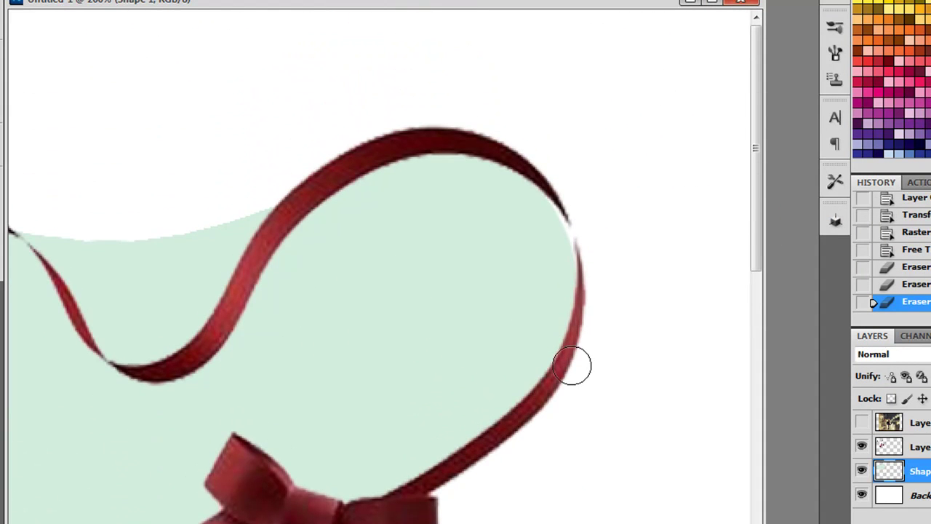
scroll(379, 323, "left", 3)
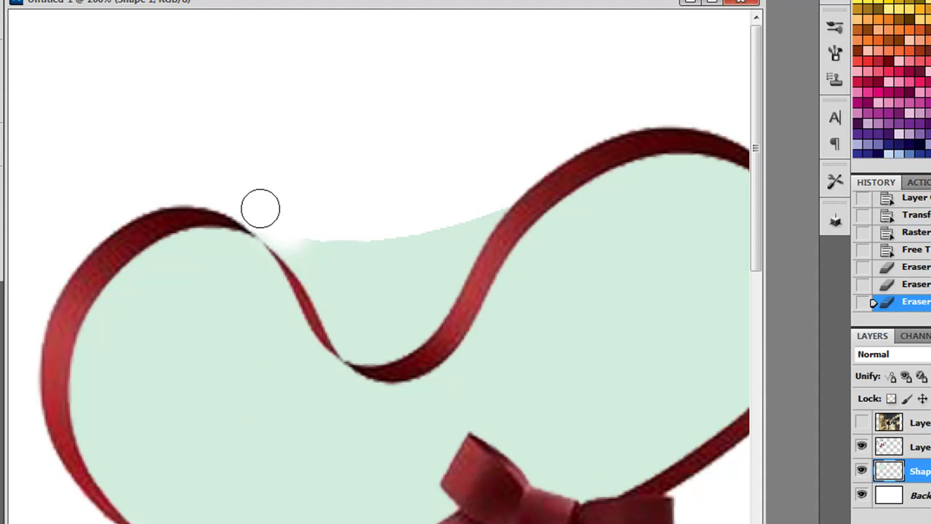
mouse_move(328, 272)
left_mouse_down()
mouse_move(324, 235)
mouse_move(445, 211)
mouse_move(374, 247)
mouse_move(512, 191)
mouse_move(416, 328)
mouse_move(451, 283)
mouse_move(402, 342)
mouse_move(374, 349)
mouse_move(347, 333)
mouse_move(293, 232)
mouse_move(458, 261)
mouse_move(405, 299)
mouse_move(379, 251)
mouse_move(418, 291)
mouse_move(365, 326)
mouse_move(420, 289)
mouse_move(363, 340)
left_mouse_up()
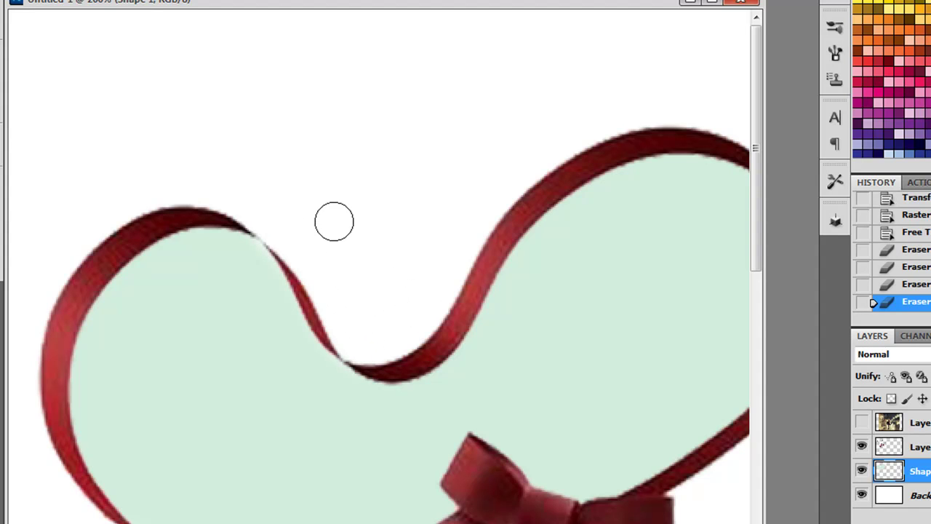
scroll(349, 227, "down", 3)
scroll(353, 231, "down", 1)
scroll(353, 233, "up", 1)
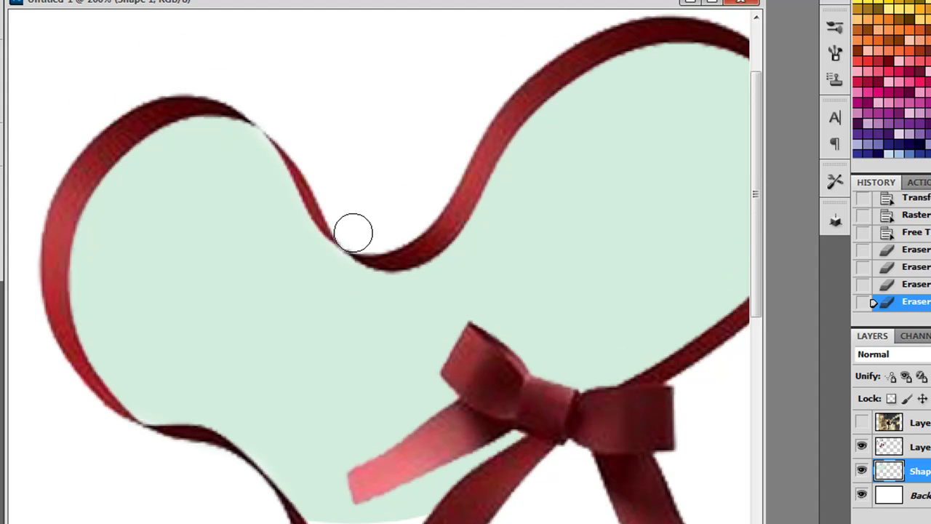
scroll(353, 233, "up", 1)
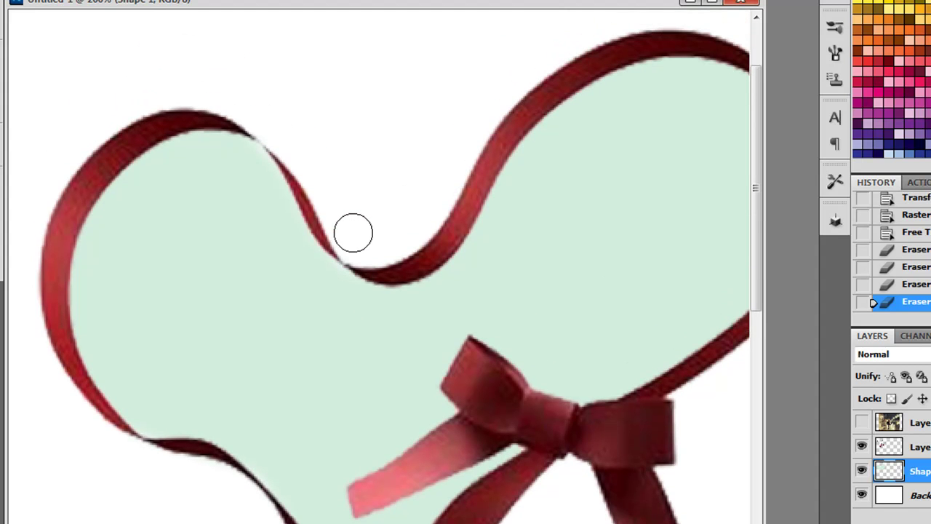
key("ctrl+minus")
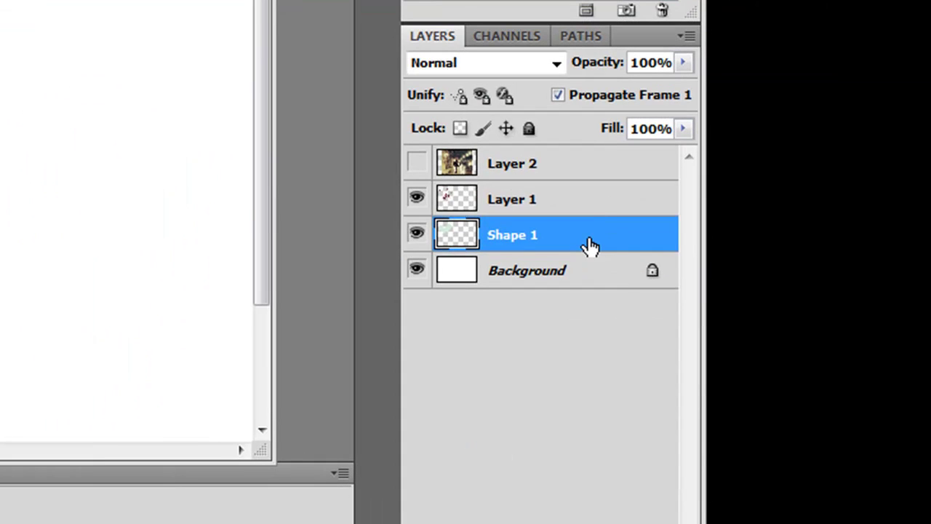
Step: Move Layer 2 between Layer 1 and Shape 1 in the layer stack
mouse_move(586, 247)
left_mouse_down()
mouse_move(596, 182)
mouse_move(596, 264)
left_mouse_up()
left_click_drag(589, 216, 584, 251)
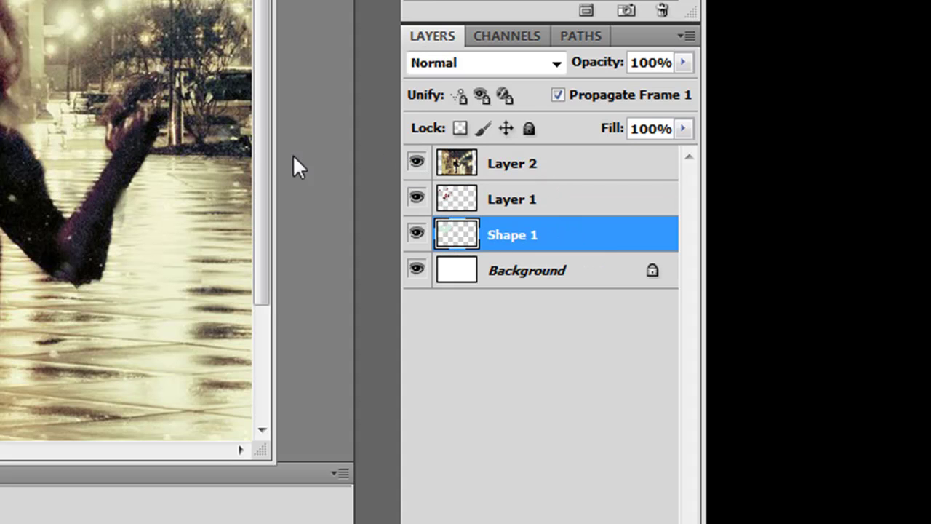
left_click_drag(568, 168, 566, 215)
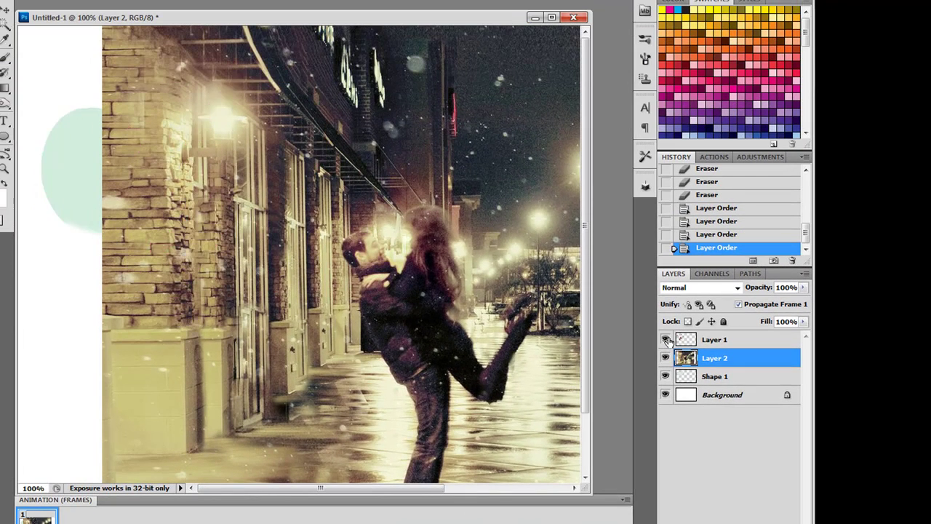
Step: Show the ribbon layer again and clip the night photo into the green heart shape
left_click(666, 339)
left_click(666, 340)
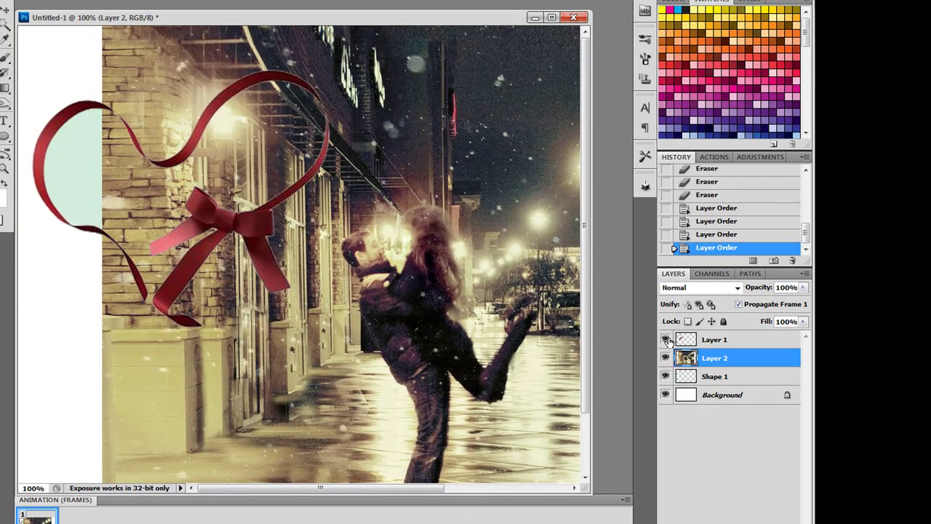
left_click(666, 340)
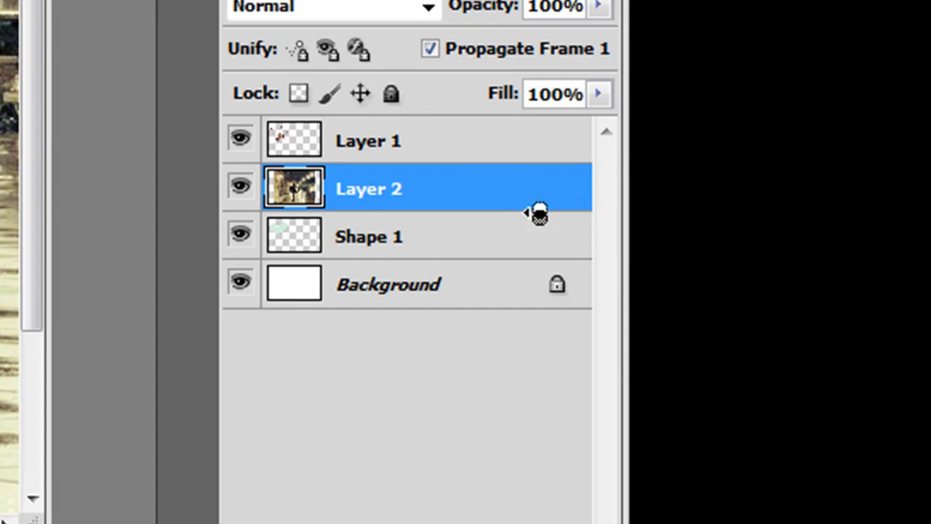
left_click(474, 214, "alt")
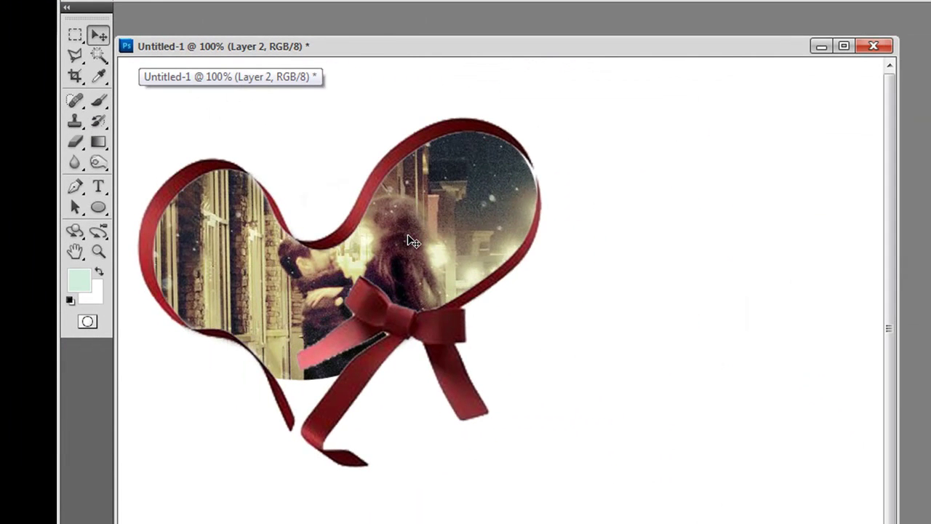
Step: Slide and shrink the night-street photo so it sits over the heart
left_click_drag(411, 242, 269, 234)
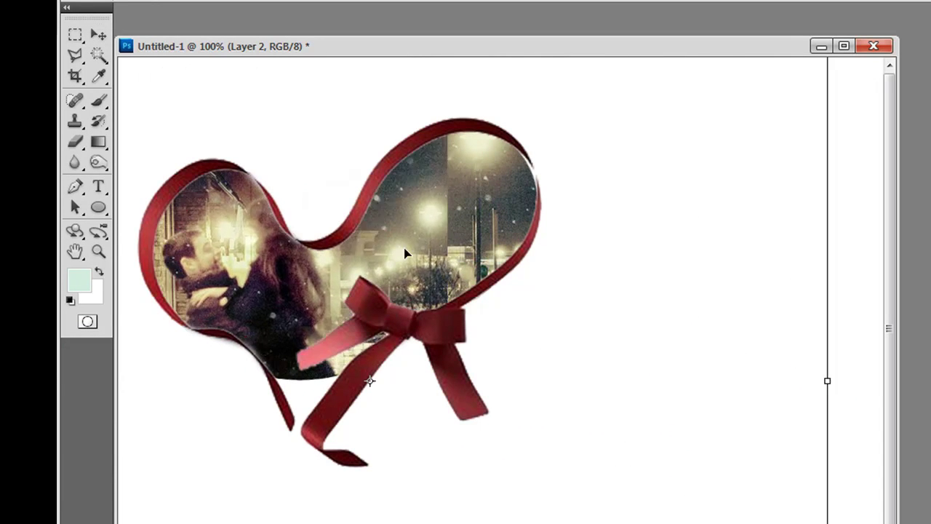
mouse_move(549, 255)
left_mouse_down()
mouse_move(692, 429)
mouse_move(676, 443)
left_mouse_up()
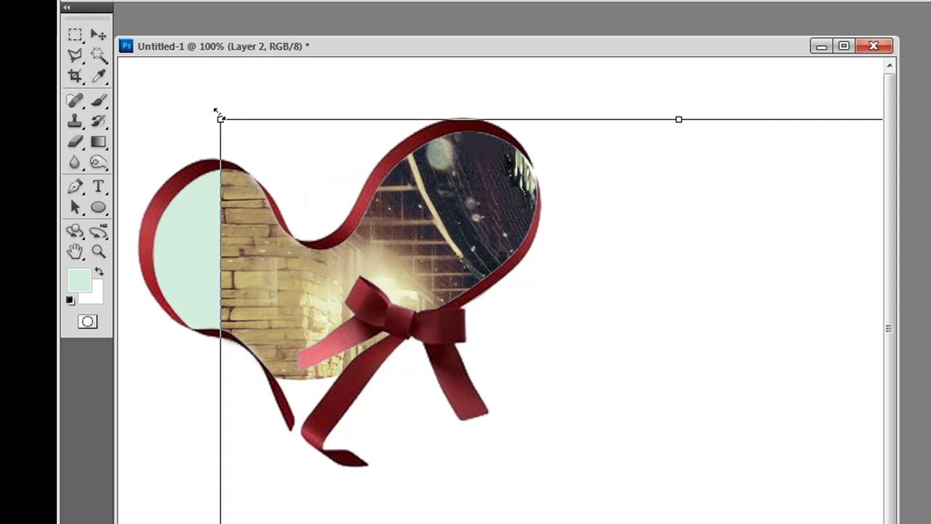
left_click_drag(218, 114, 546, 445)
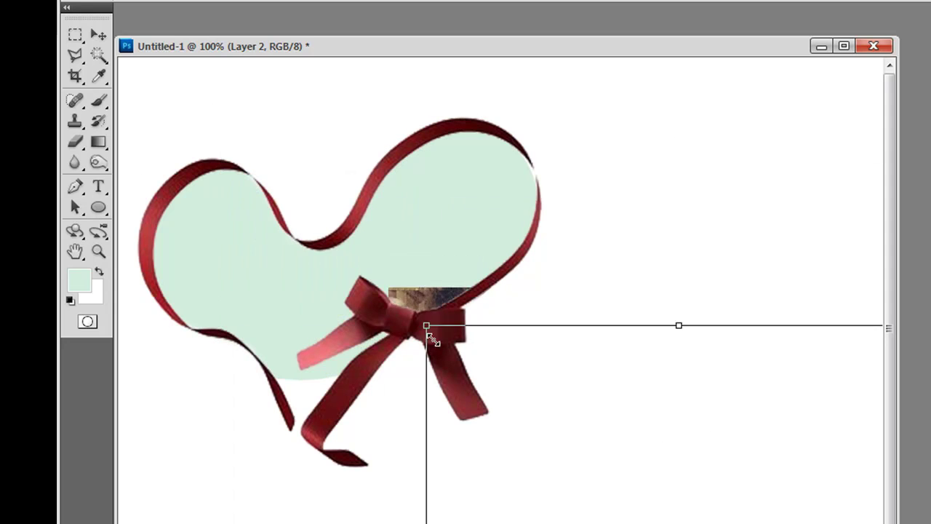
left_click_drag(587, 472, 237, 182)
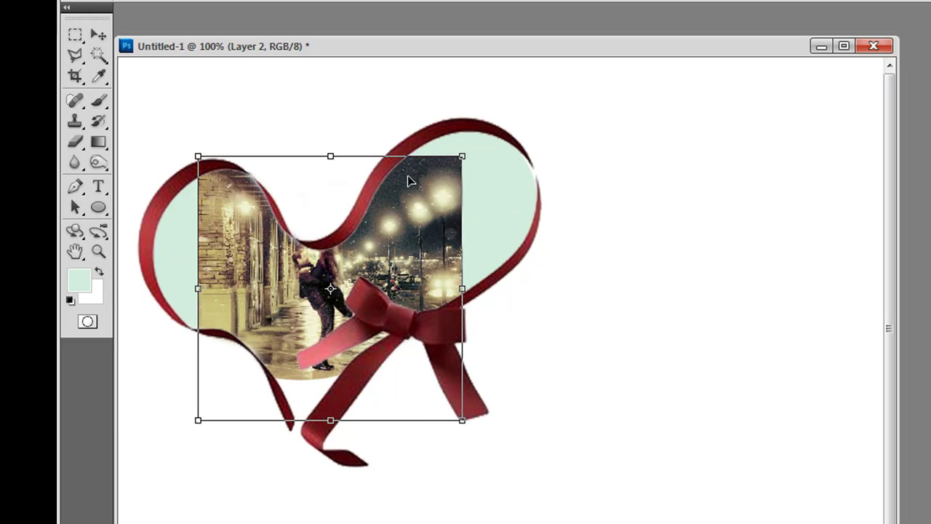
Step: Enlarge, narrow and nudge the photo to fill the heart, then apply the transform
mouse_move(465, 154)
left_mouse_down()
mouse_move(553, 121)
mouse_move(540, 81)
left_mouse_up()
mouse_move(506, 159)
left_mouse_down()
mouse_move(485, 189)
mouse_move(516, 168)
left_mouse_up()
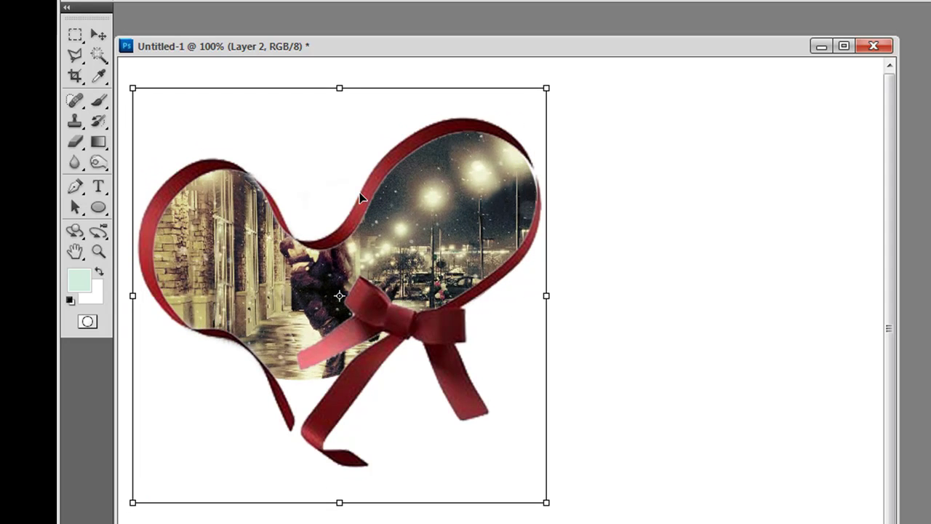
left_click_drag(360, 196, 328, 210)
mouse_move(522, 304)
left_mouse_down()
mouse_move(494, 309)
mouse_move(548, 298)
left_mouse_up()
mouse_move(482, 295)
left_mouse_down()
mouse_move(459, 285)
mouse_move(473, 275)
left_mouse_up()
key("Return")
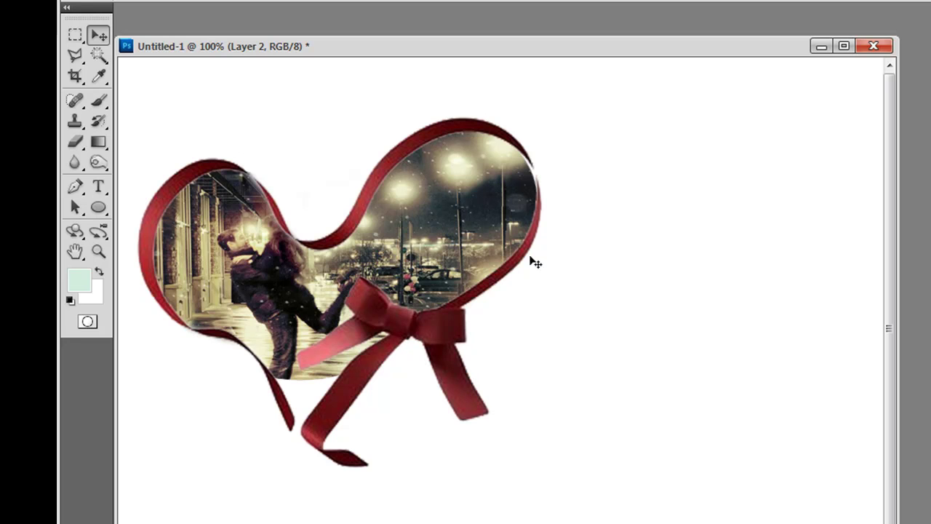
key("ctrl+minus")
key("ctrl+minus")
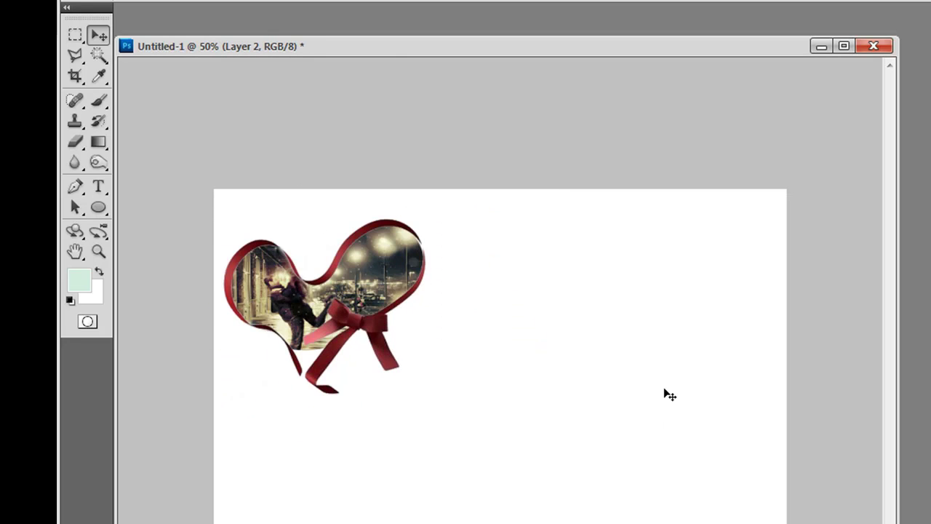
Step: Bring the American_farmers couple photo document to the front
key("ctrl+plus")
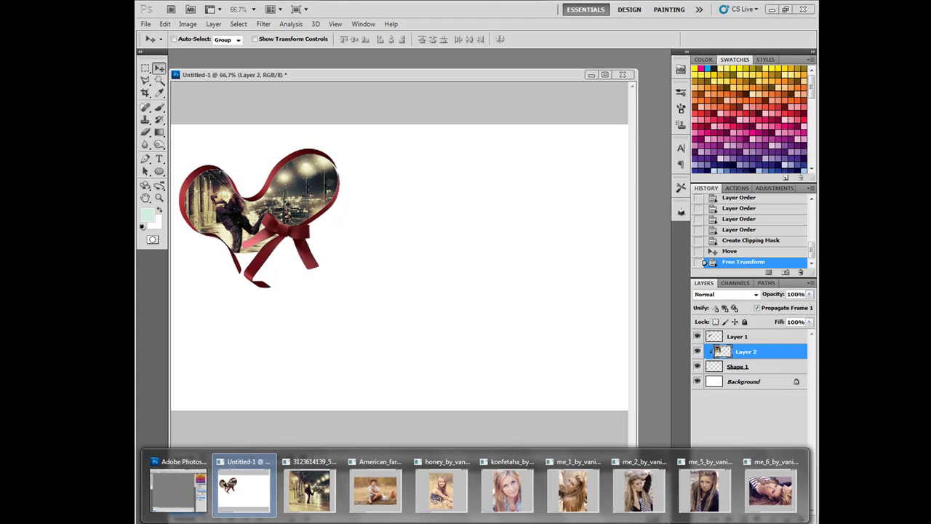
left_click(370, 483)
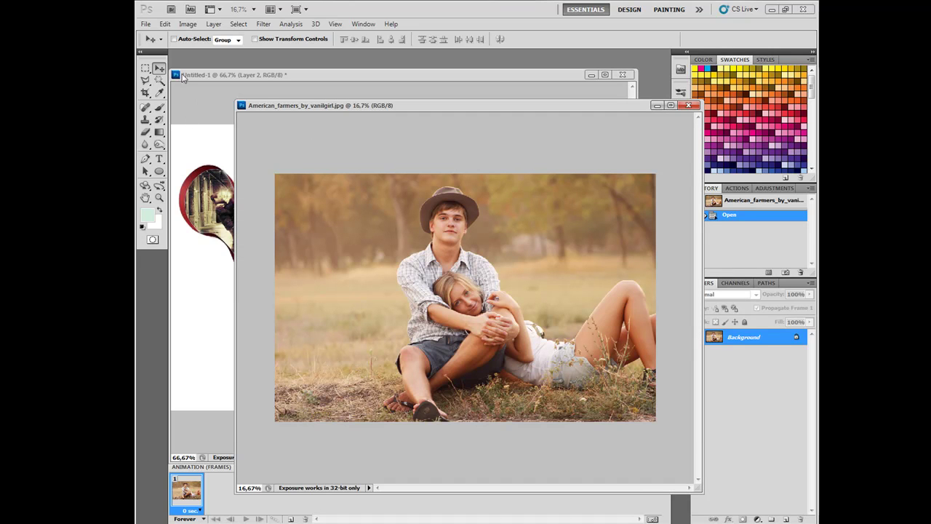
Step: Dismiss the locked-layer alert and pick the Quick Selection Tool
left_click(442, 257)
left_click(452, 201)
left_click(159, 80)
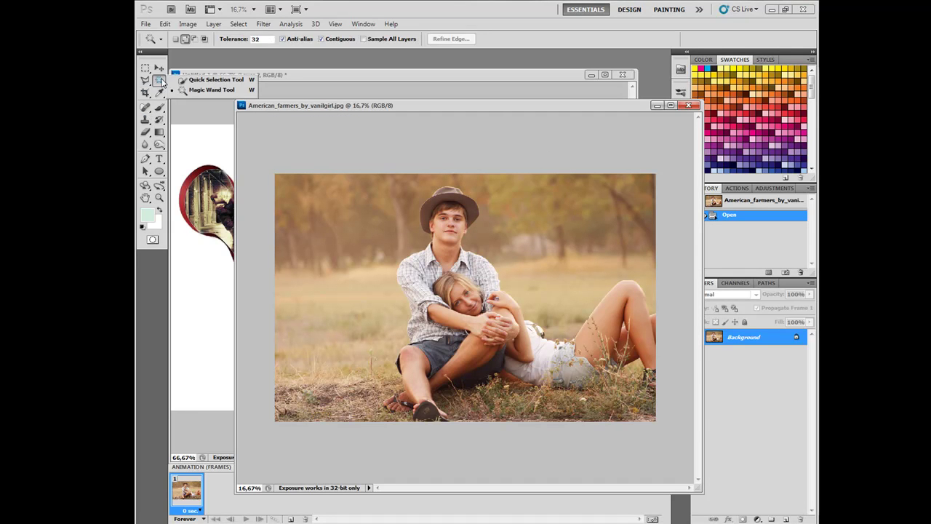
left_click(208, 77)
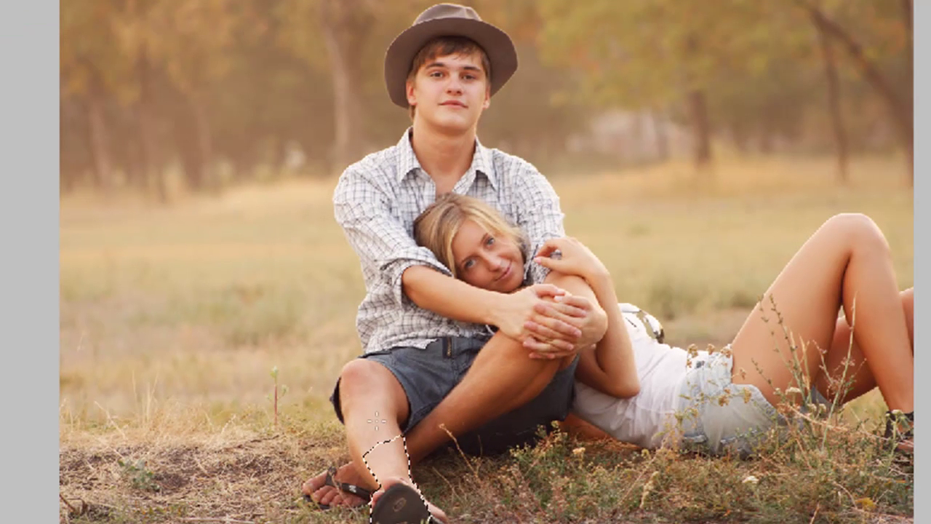
Step: Select the boy's leg and foot and the girl's lower body, leg and shorts
left_click_drag(371, 378, 367, 425)
left_click_drag(333, 487, 326, 509)
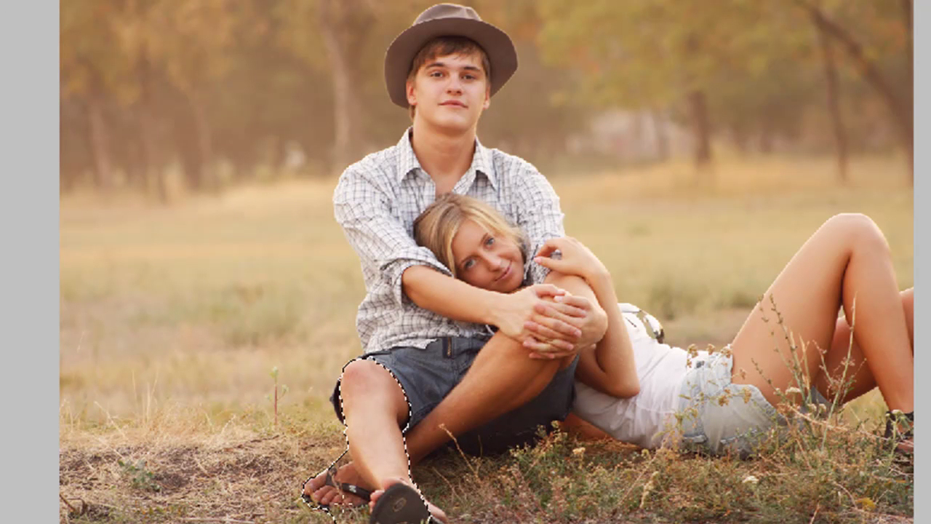
left_click_drag(429, 502, 909, 473)
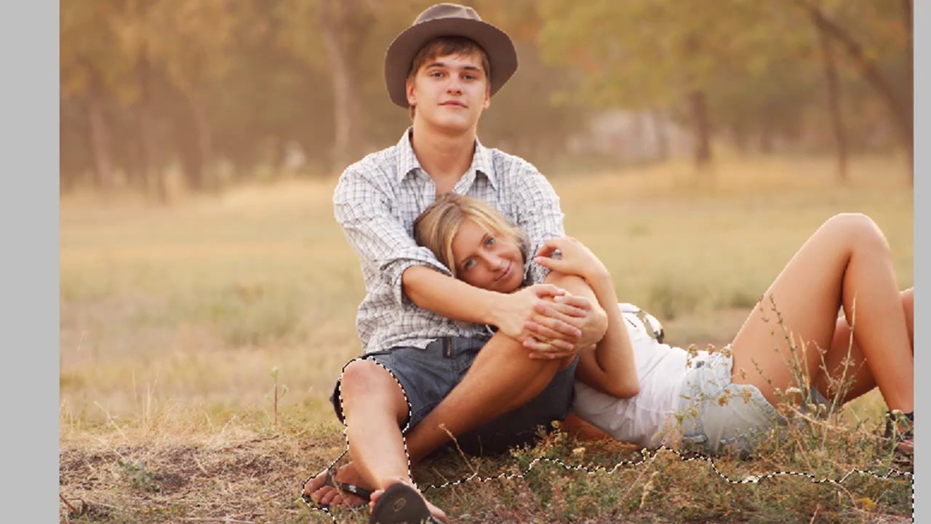
mouse_move(906, 347)
left_mouse_down()
mouse_move(907, 321)
mouse_move(829, 320)
left_mouse_up()
left_click_drag(856, 250, 846, 234)
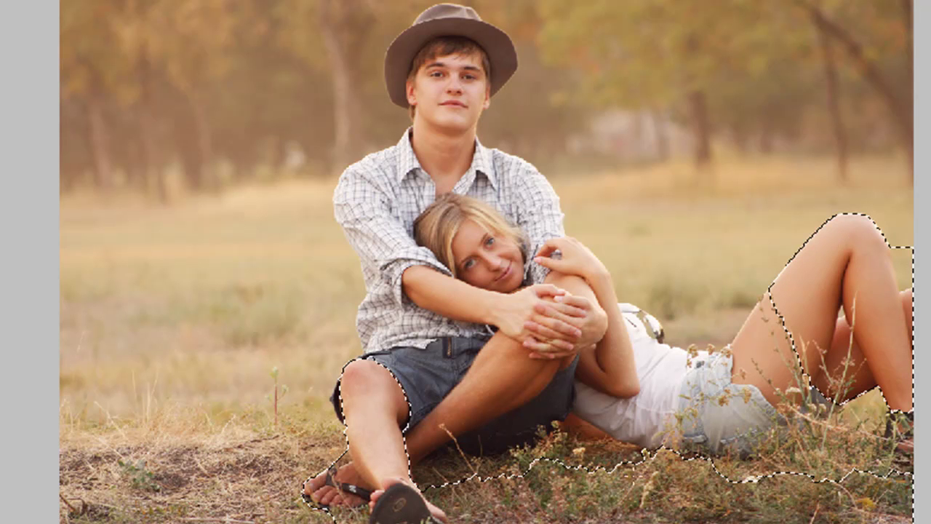
left_click(771, 437)
left_click(727, 415)
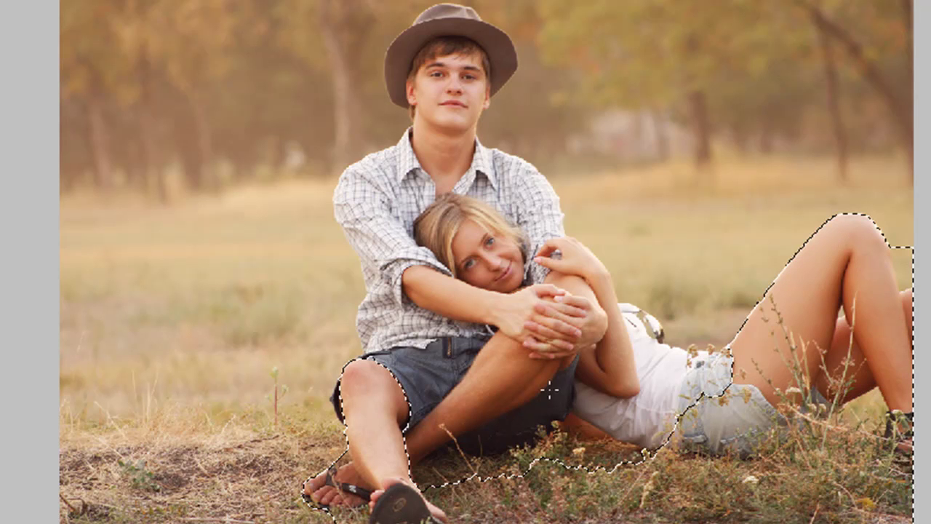
Step: Add the shorts, white top, arms, faces, hat, collar and sleeve to the selection
left_click_drag(539, 370, 627, 389)
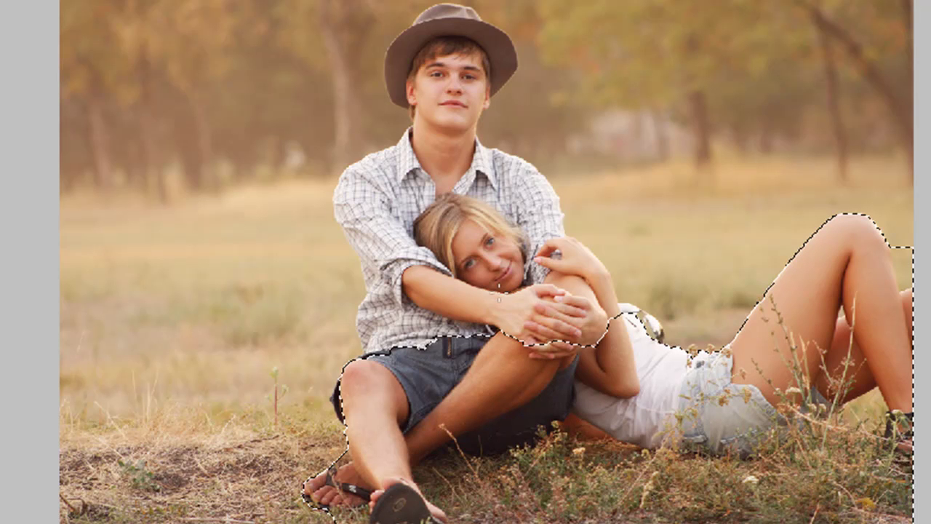
mouse_move(574, 320)
left_mouse_down()
mouse_move(466, 211)
mouse_move(523, 189)
left_mouse_up()
left_click_drag(552, 251, 604, 291)
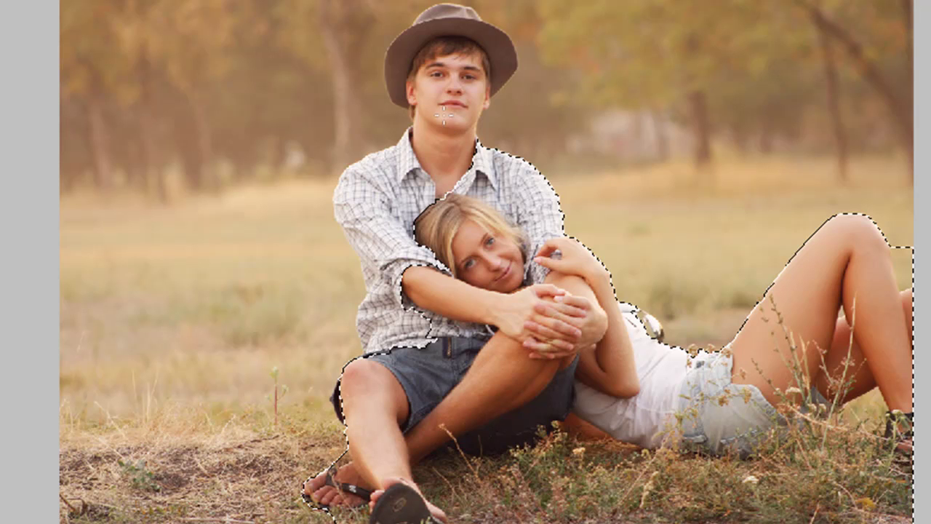
left_click_drag(452, 82, 447, 71)
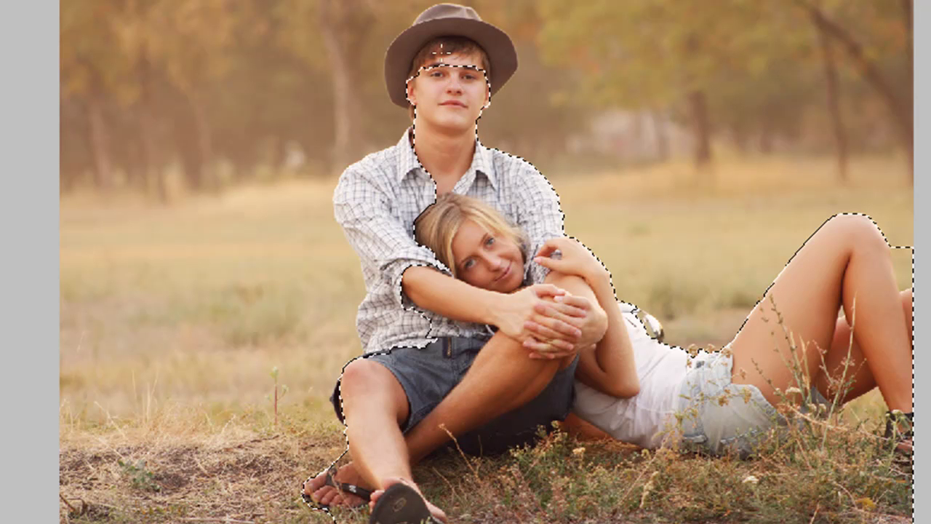
left_click_drag(444, 32, 447, 27)
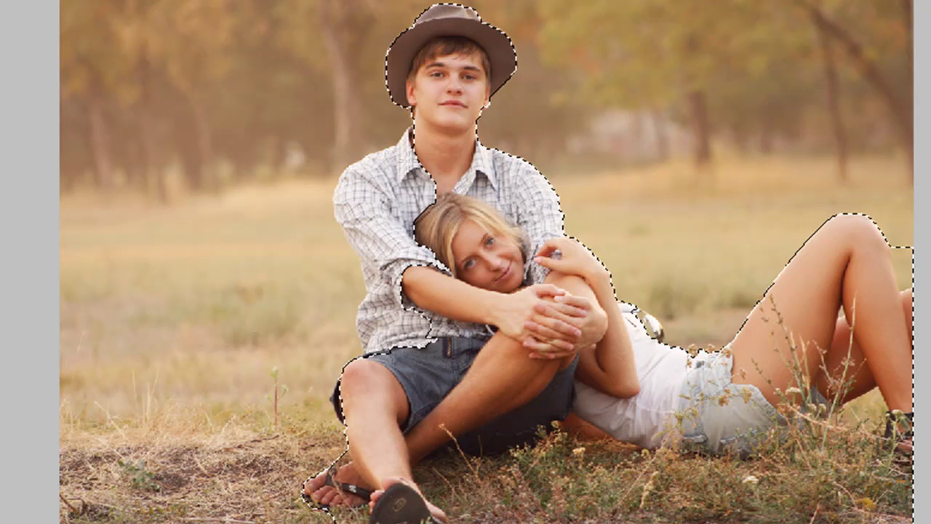
mouse_move(407, 142)
left_mouse_down()
mouse_move(396, 174)
mouse_move(371, 189)
left_mouse_up()
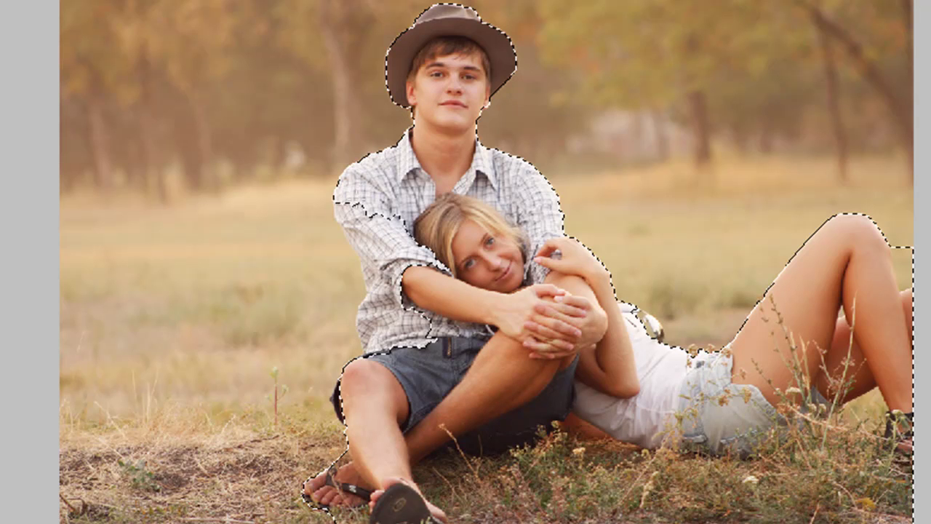
left_click_drag(378, 233, 414, 247)
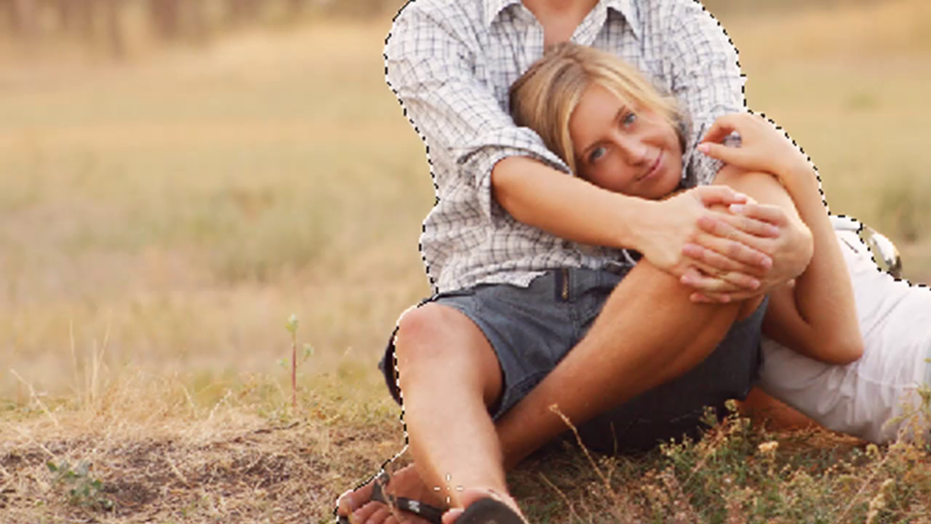
Step: Zoom in and tighten the selection along the knee and leg, removing background beside the knee
key("ctrl+plus")
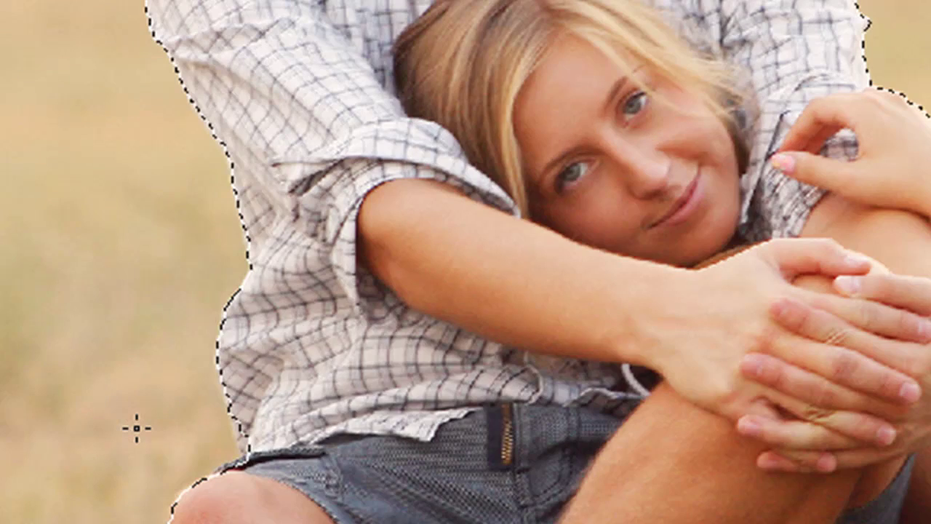
scroll(136, 428, "down", 3)
key("ctrl+plus")
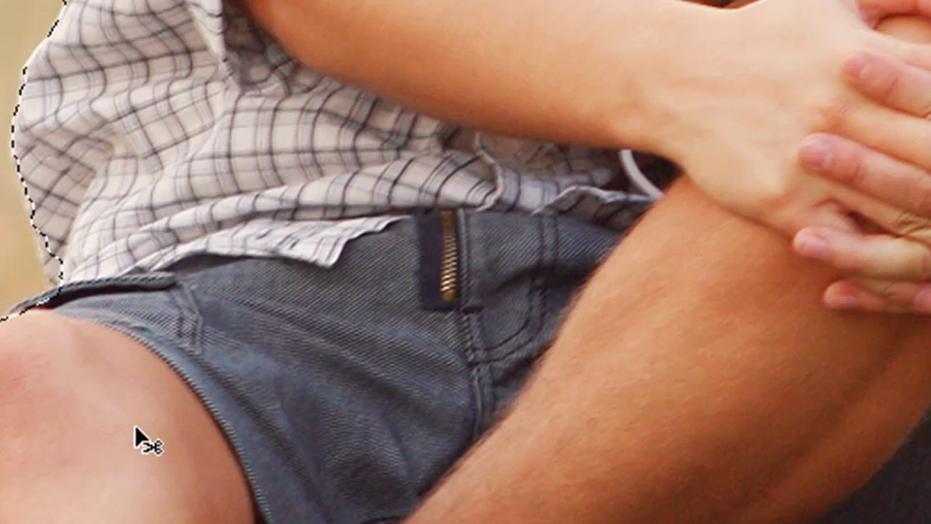
scroll(160, 424, "down", 3)
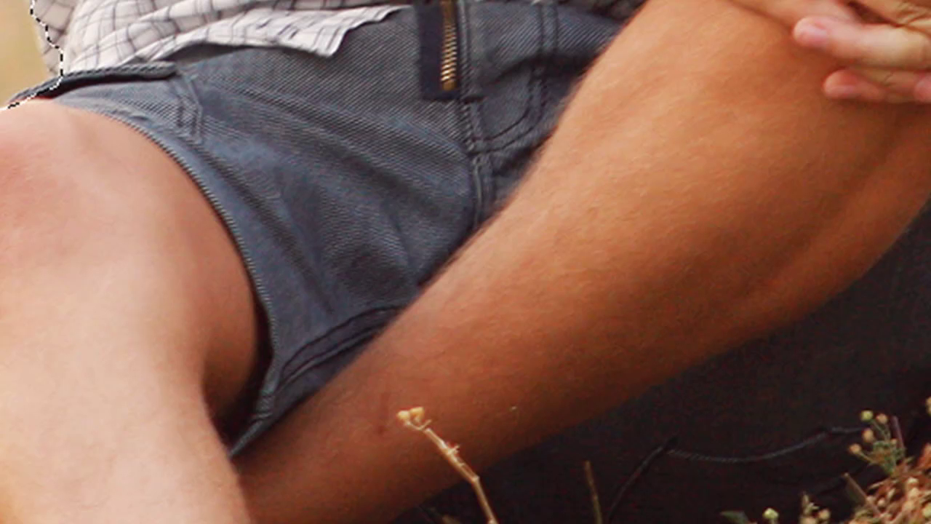
scroll(555, 279, "left", 8)
mouse_move(575, 218)
left_mouse_down()
mouse_move(507, 320)
mouse_move(484, 288)
left_mouse_up()
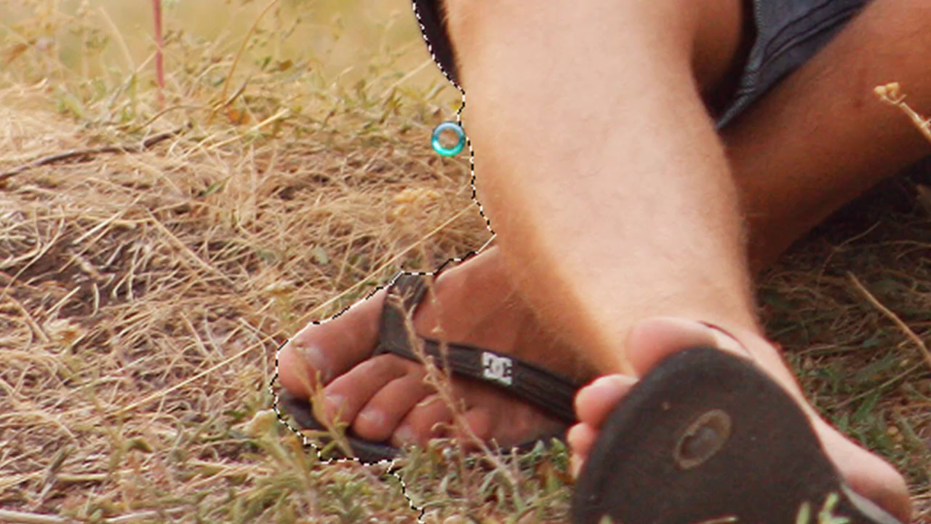
left_click_drag(452, 120, 484, 147)
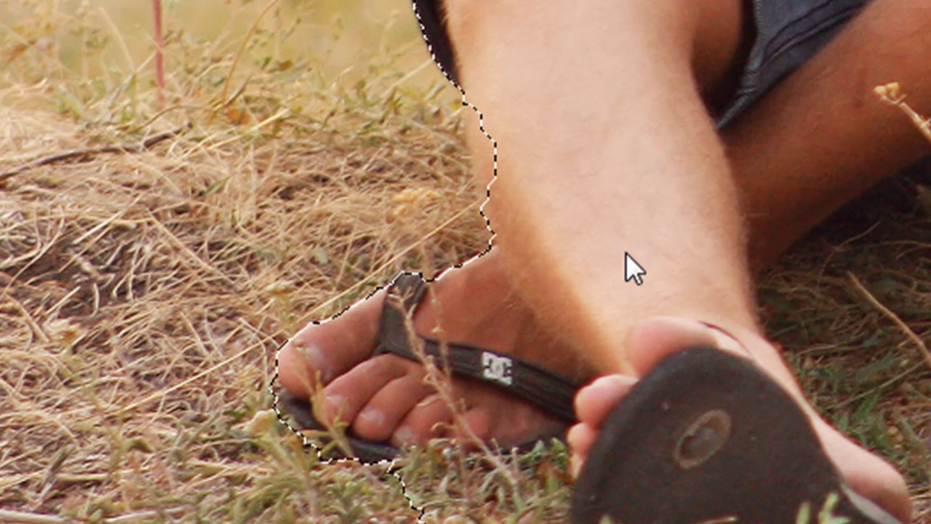
key("ctrl+z")
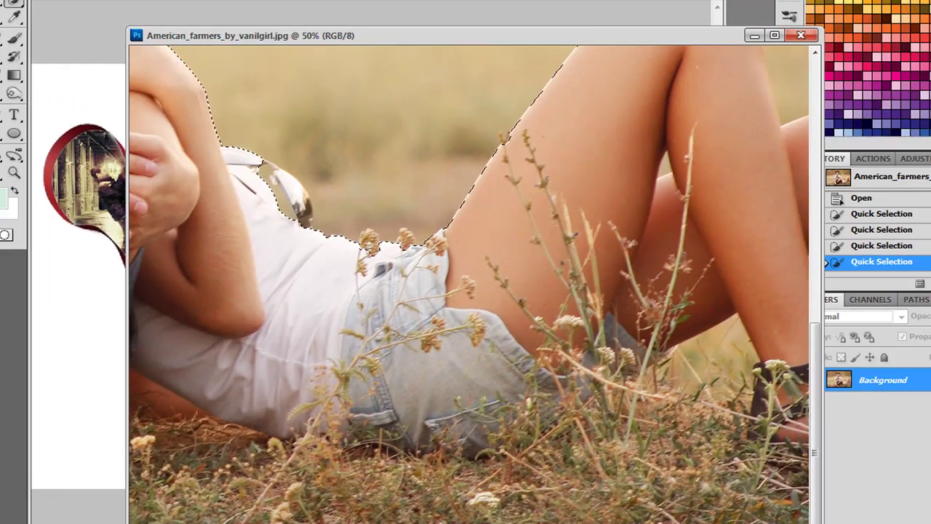
scroll(466, 291, "up", 2)
scroll(465, 291, "up", 1)
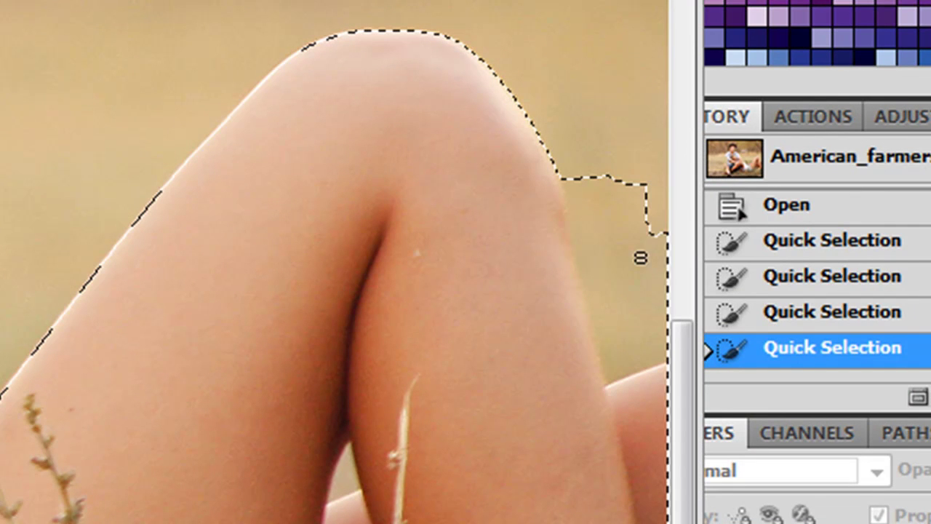
left_click_drag(623, 269, 619, 302)
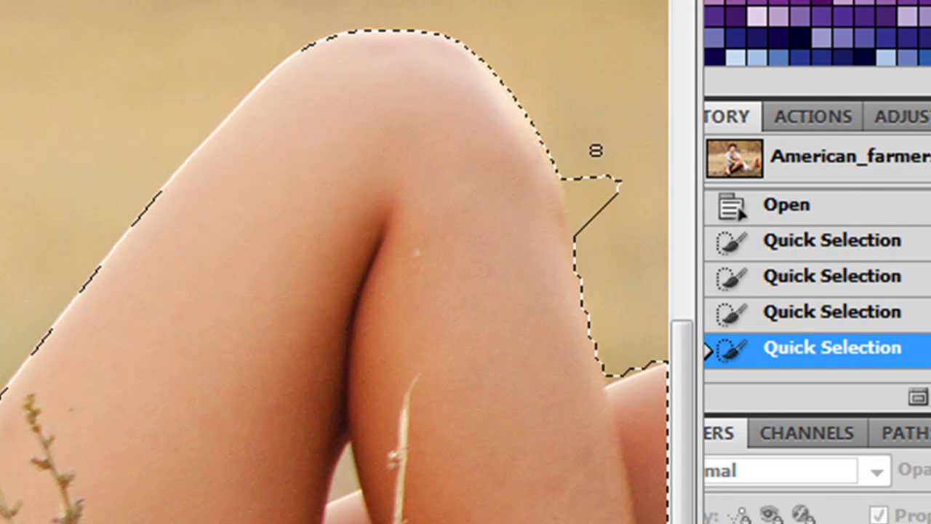